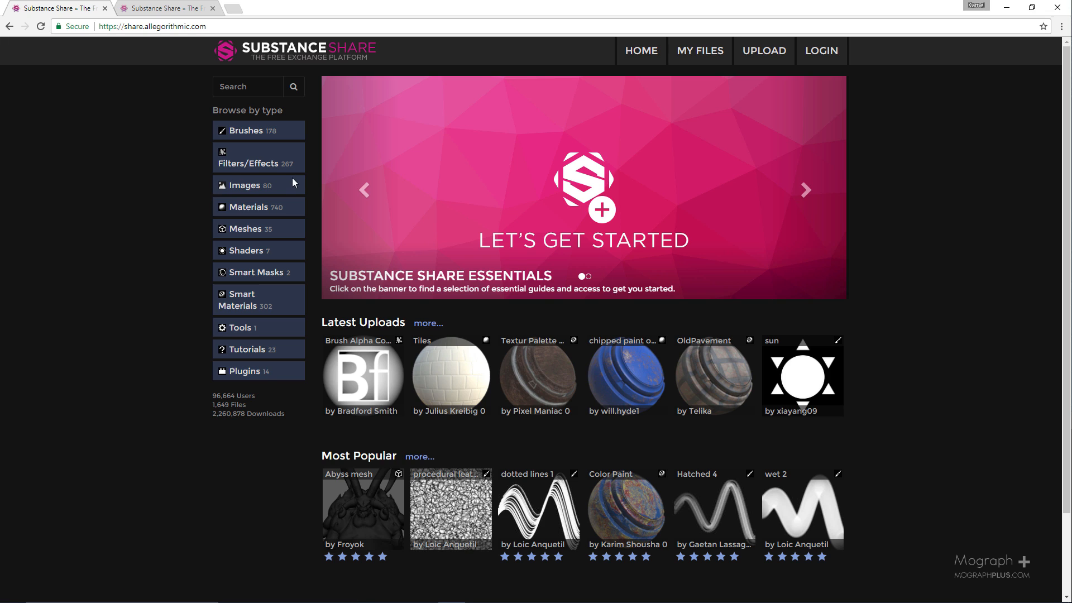
- Browse the Metal materials on Substance Share and view the Industrial_Metal_Walkway material page
left_click(246, 210)
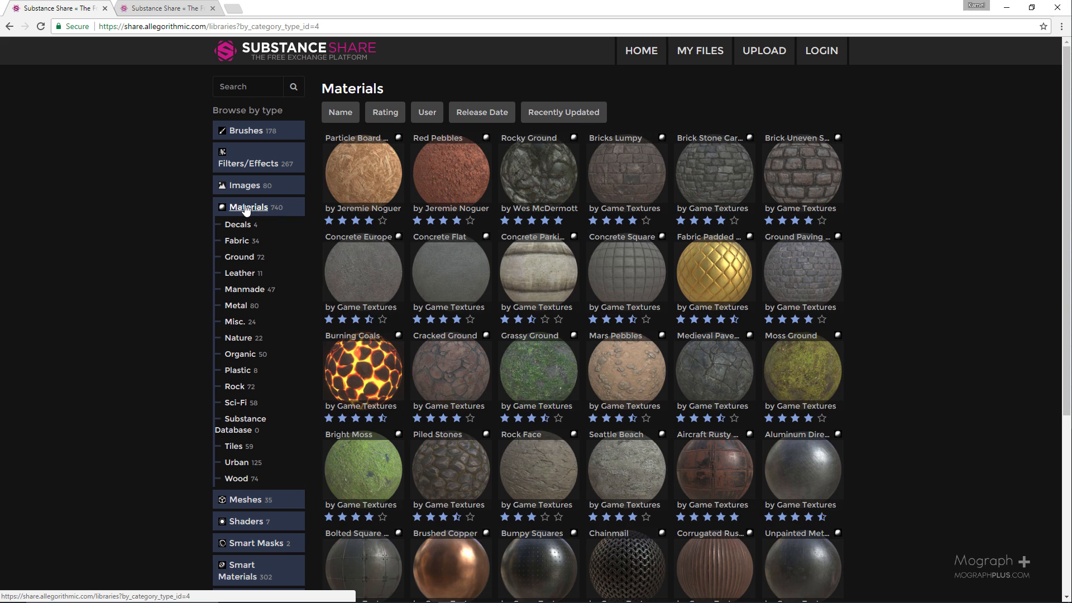
left_click(238, 306)
scroll(404, 253, "down", 5)
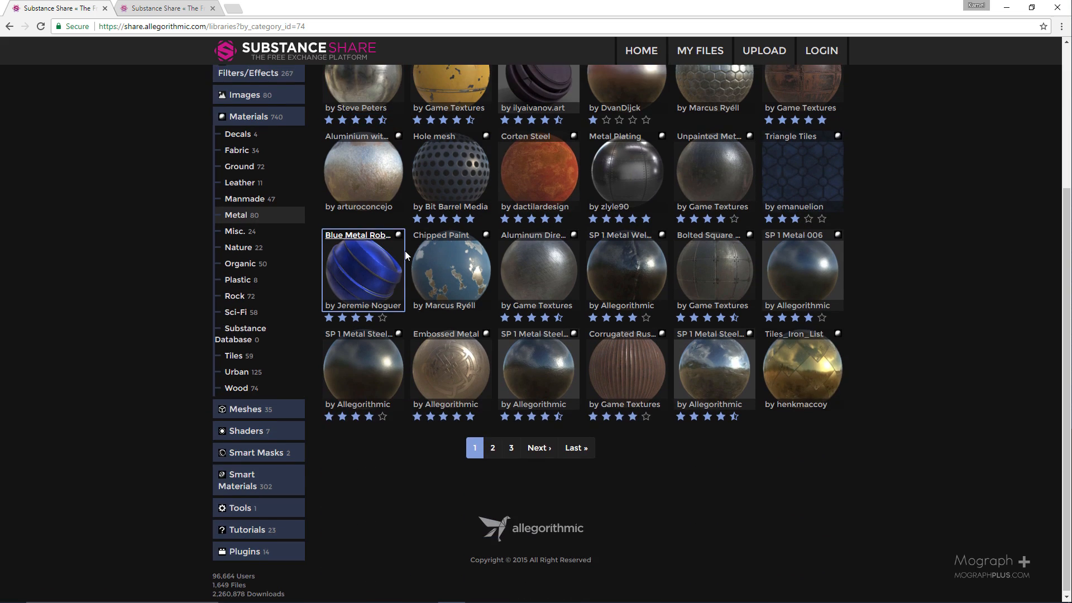
scroll(404, 250, "up", 5)
left_click(167, 8)
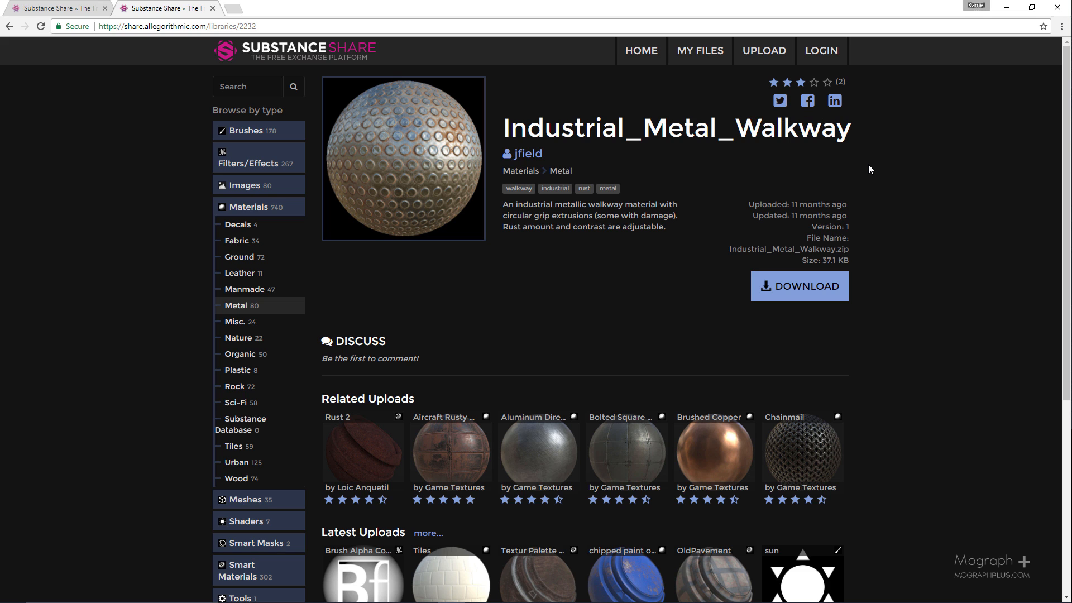
- Switch to Cinema 4D and load the substance asset Industrial_Metal_Walkway.sbsar from the project's tex folder
left_click(1008, 9)
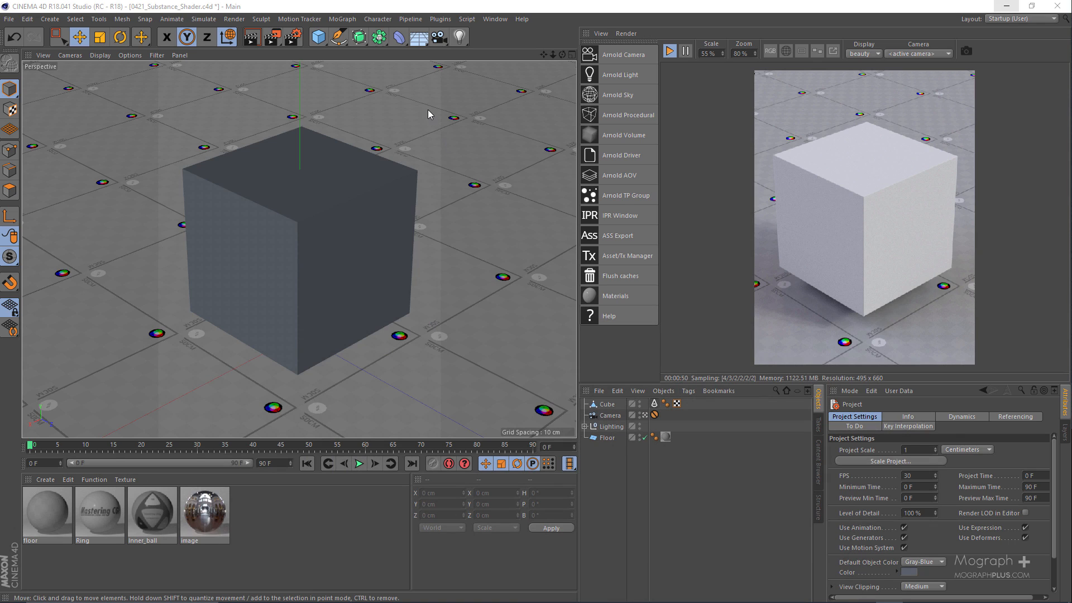
left_click(407, 20)
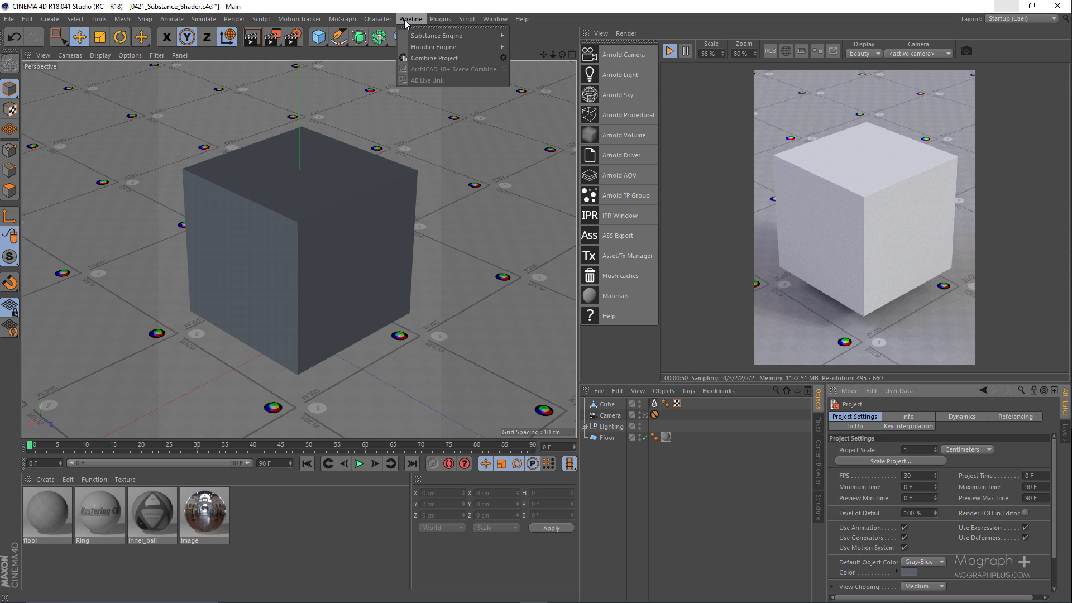
mouse_move(474, 36)
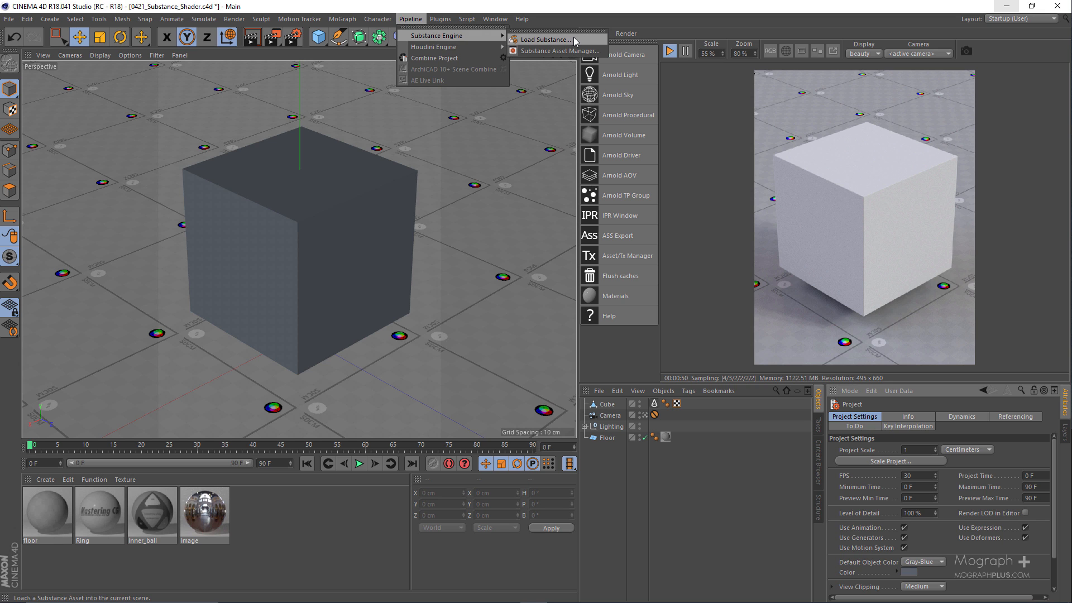
left_click(592, 42)
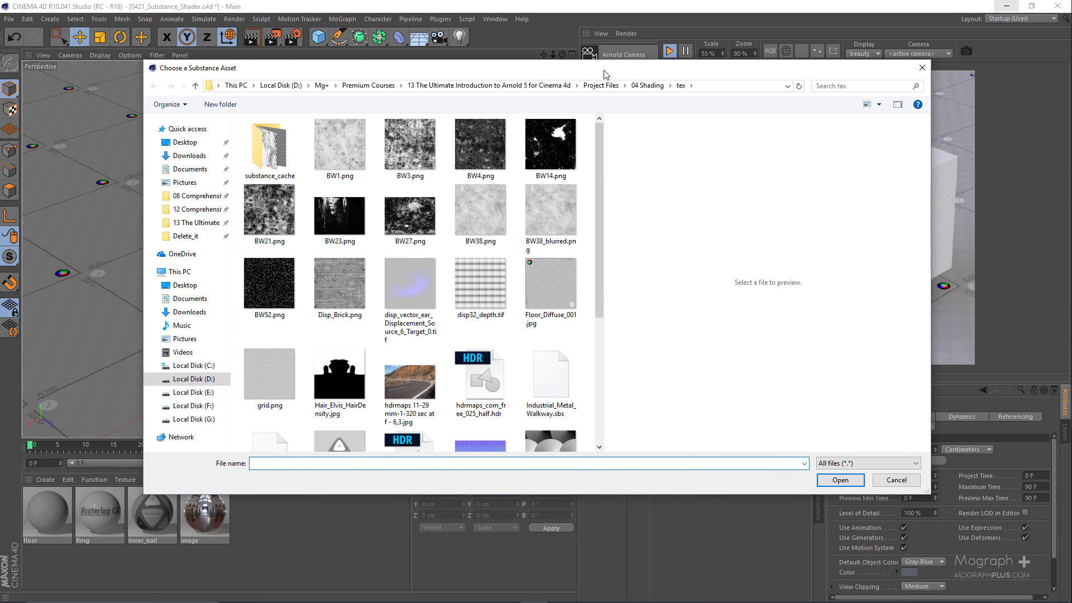
scroll(497, 283, "down", 3)
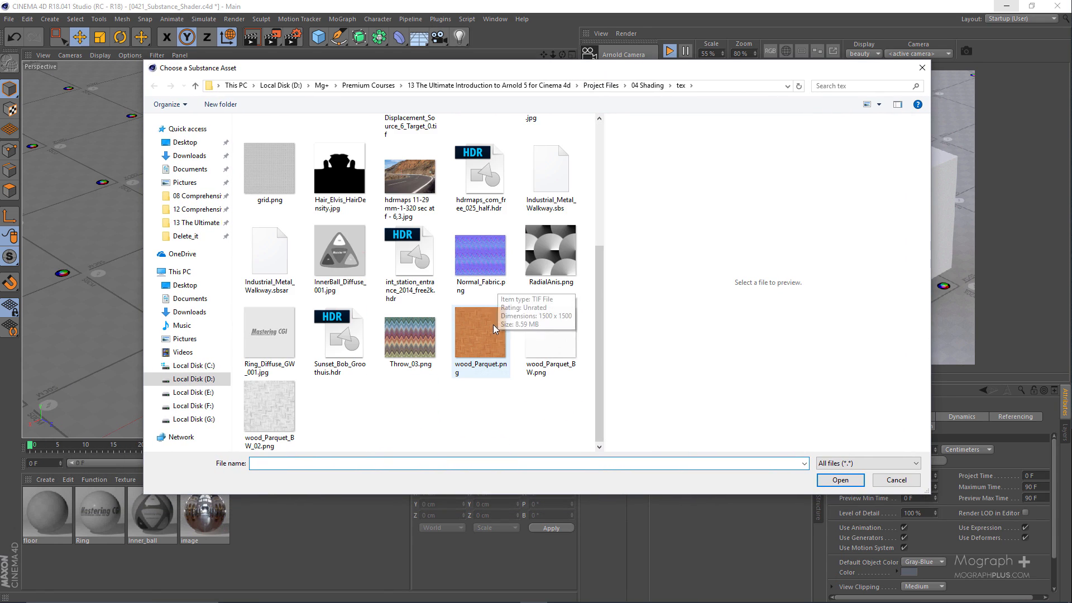
left_click(556, 179)
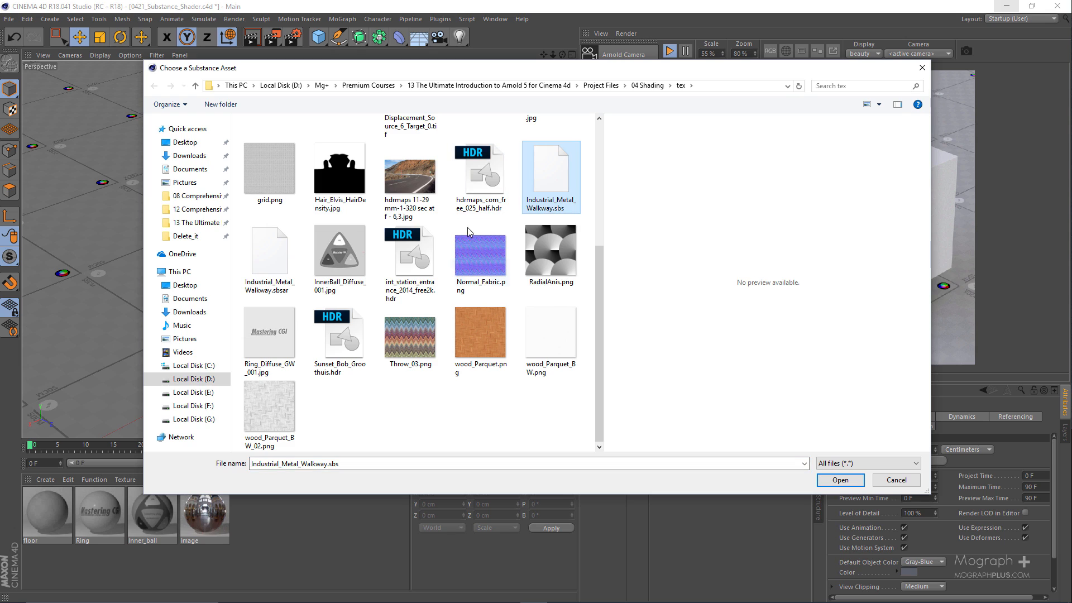
left_click(277, 263)
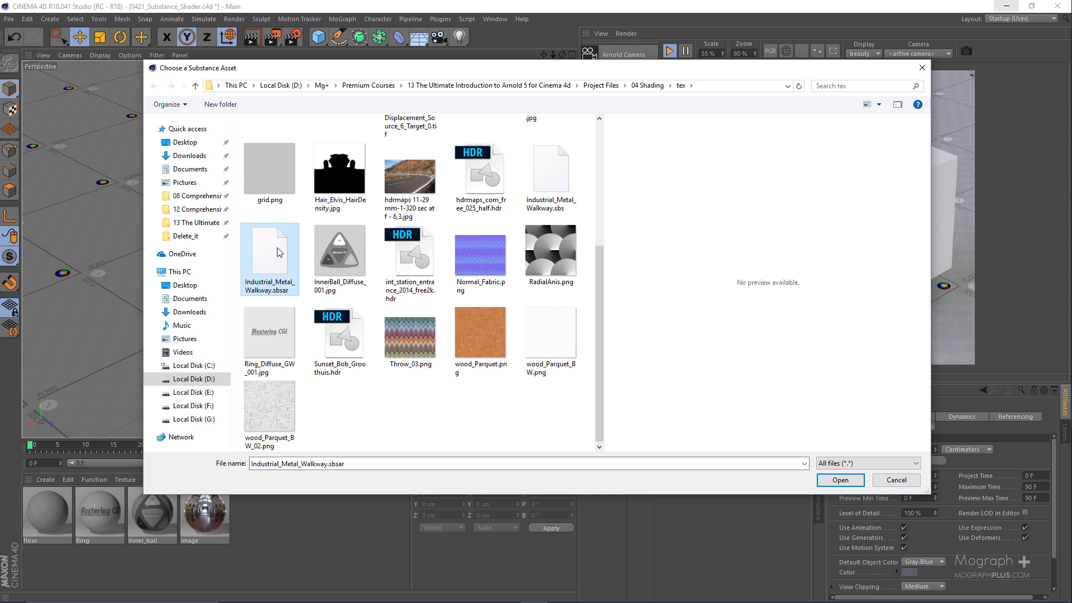
double_click(279, 253)
left_click_drag(440, 223, 607, 201)
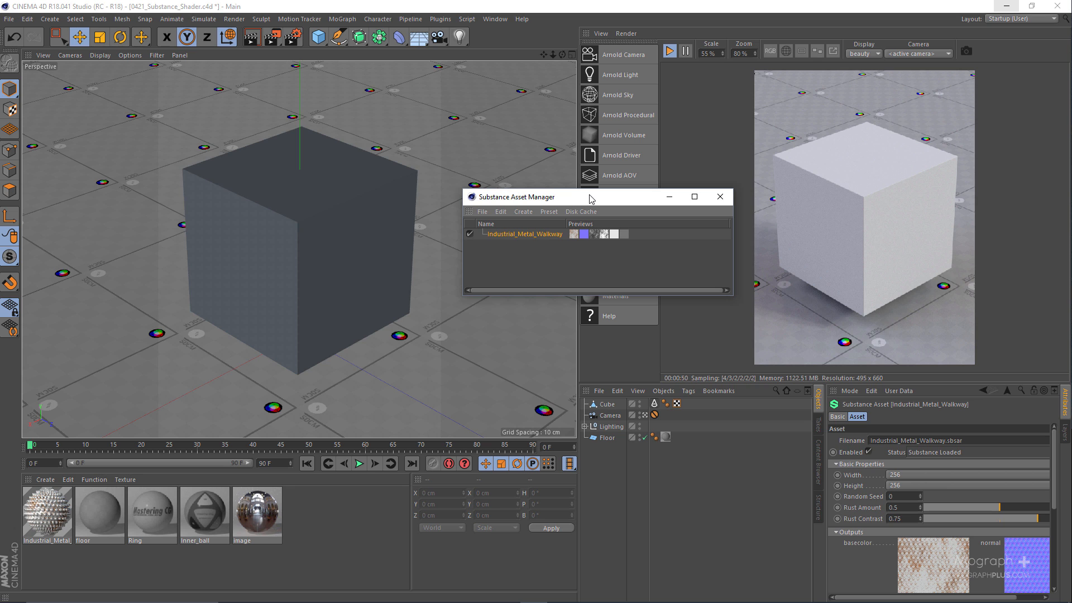
- Inspect the Color, Diffusion and Reflectance channels of the imported Industrial_Metal_Walkway material
left_click(50, 505)
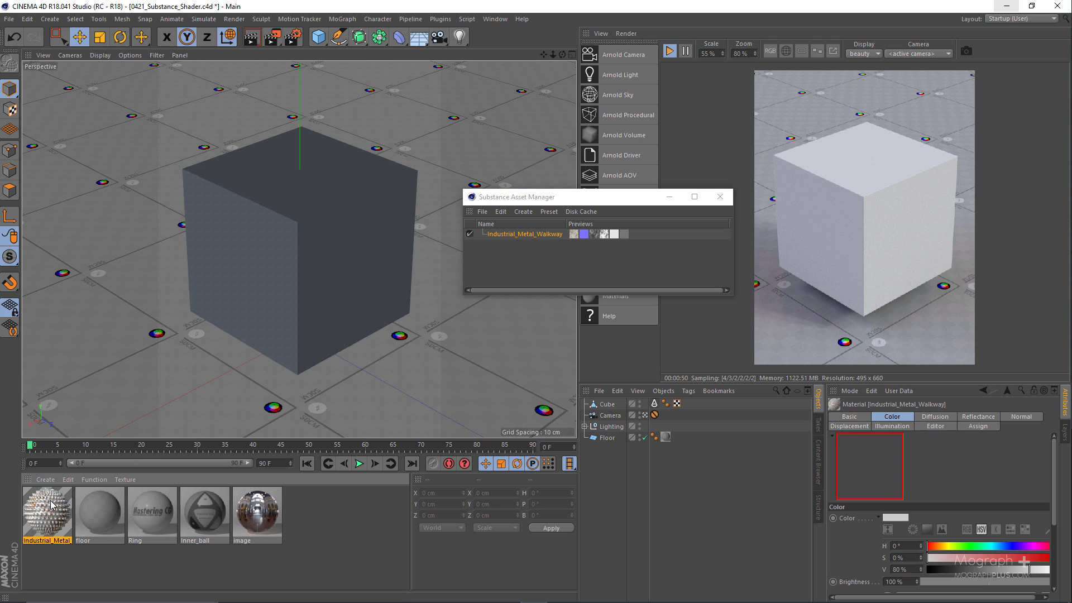
double_click(50, 505)
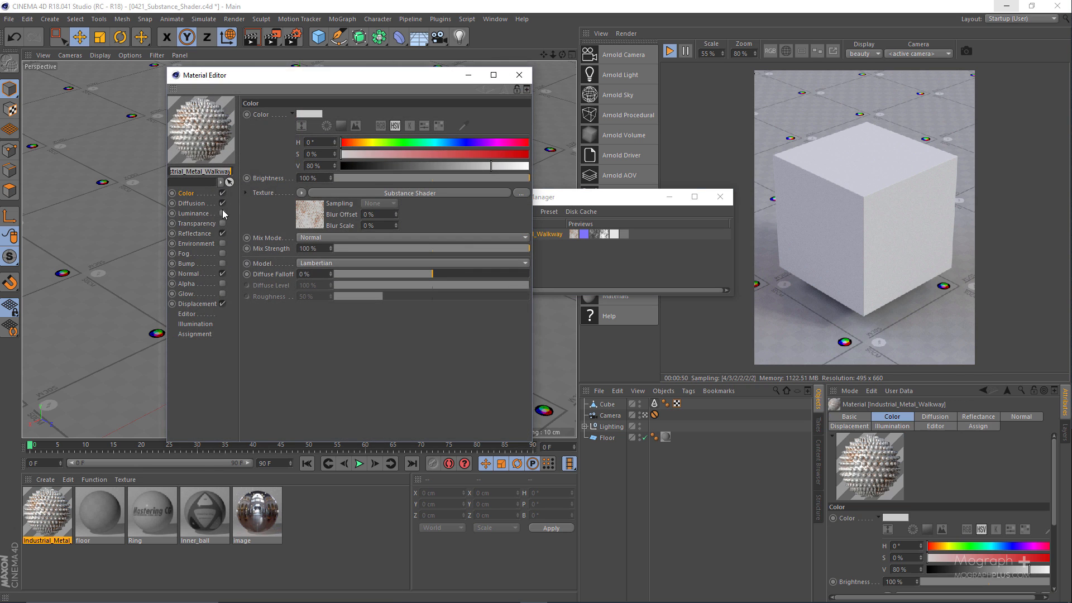
left_click(189, 205)
left_click(204, 233)
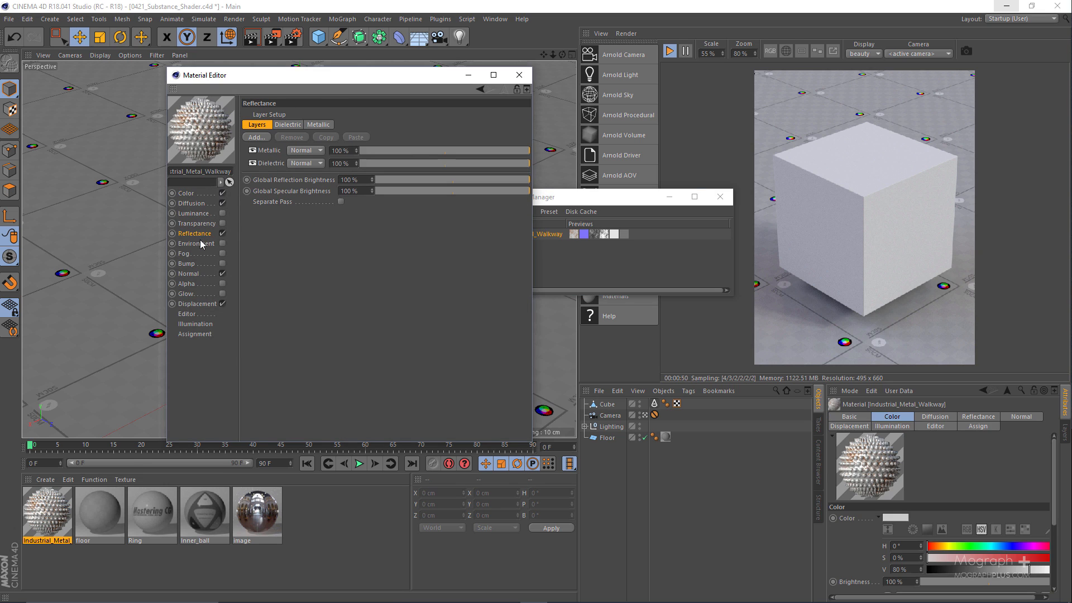
left_click(519, 74)
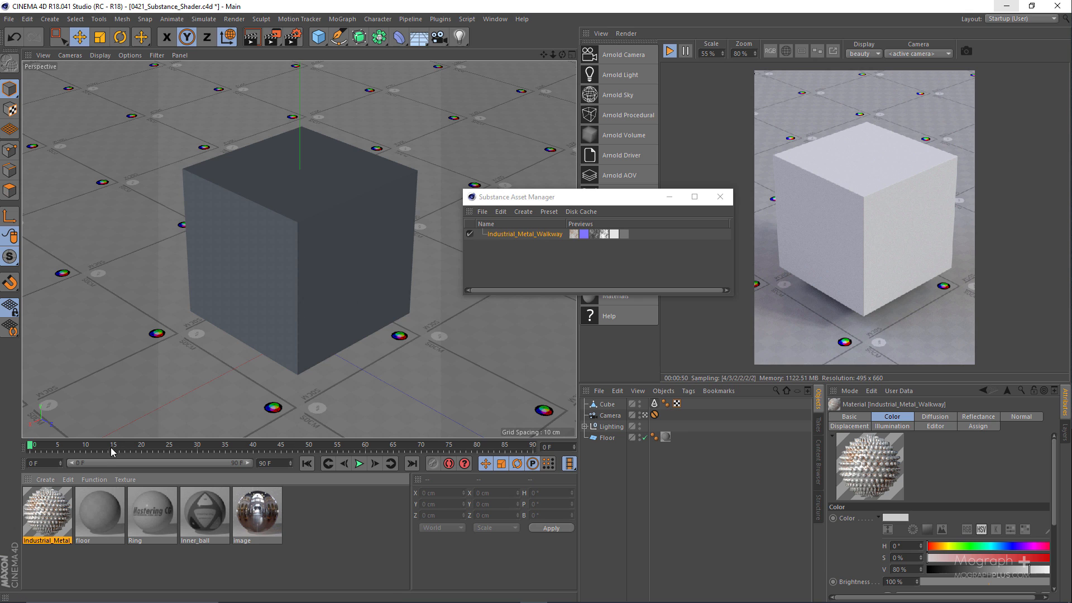
- Create an Arnold Shader Network material and assign it to the Cube
left_click_drag(567, 202, 831, 236)
left_click(45, 479)
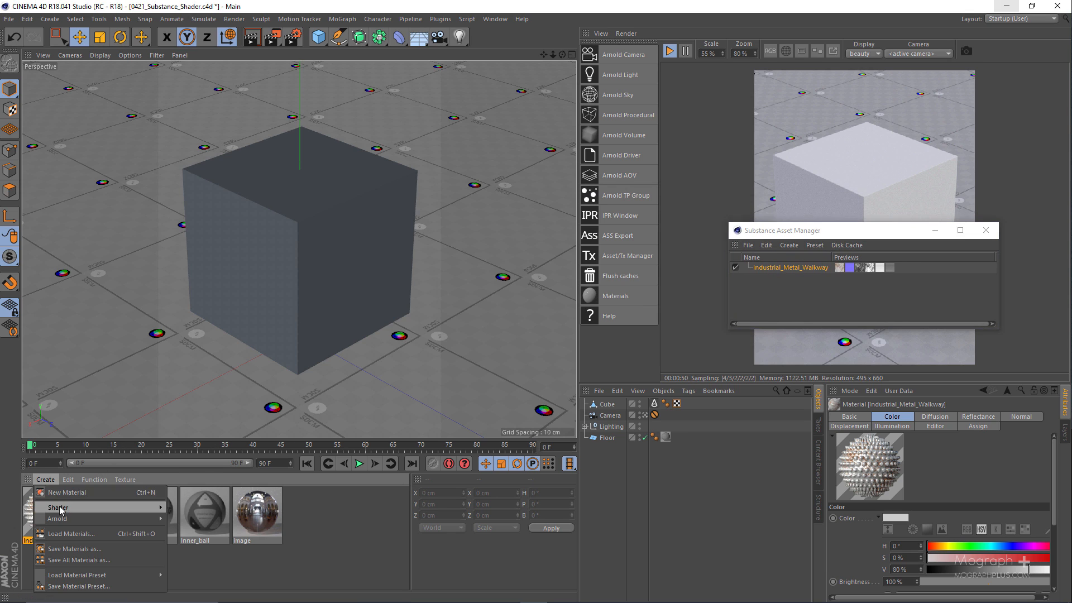
mouse_move(129, 507)
left_click(194, 428)
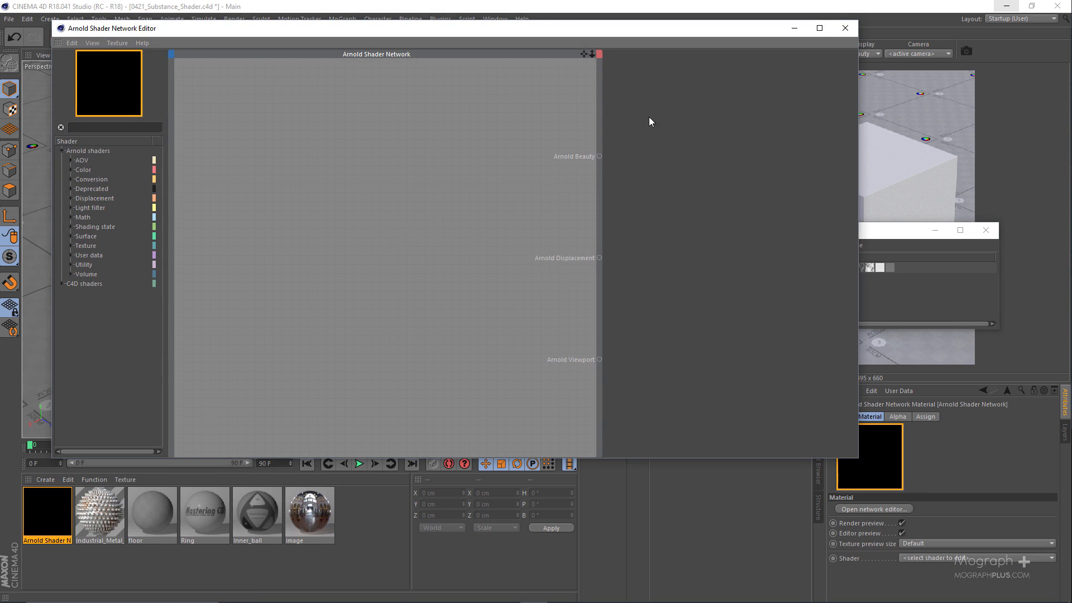
left_click(862, 102)
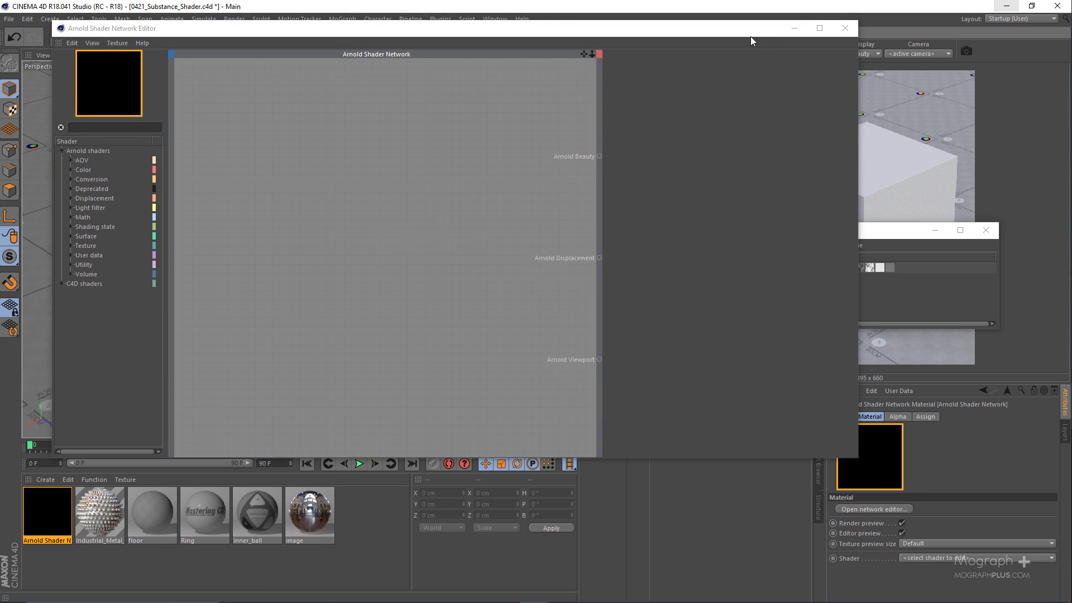
left_click_drag(750, 36, 354, 22)
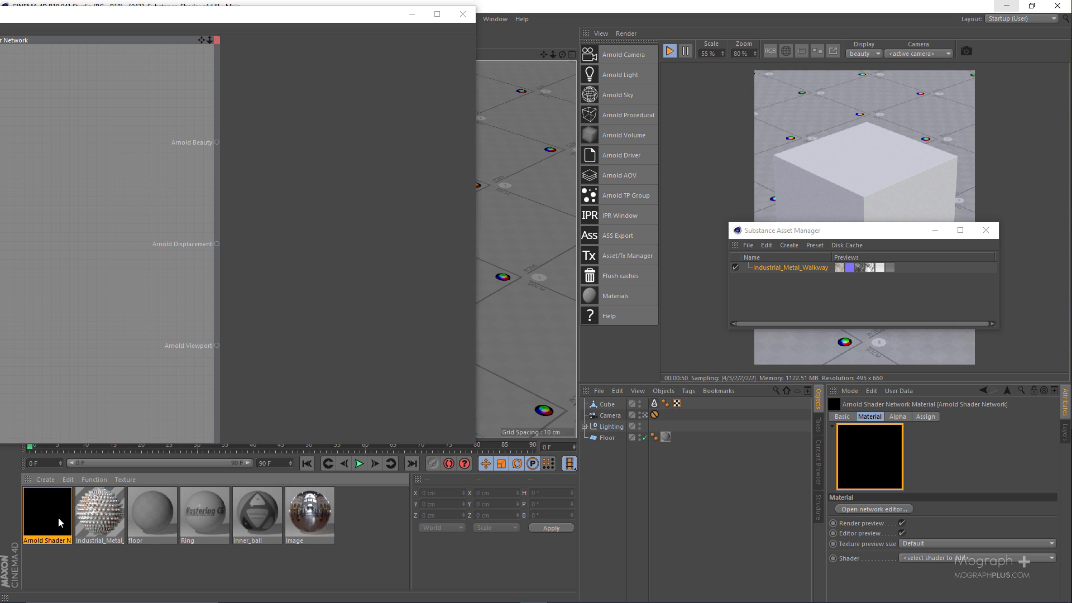
left_click_drag(58, 517, 608, 405)
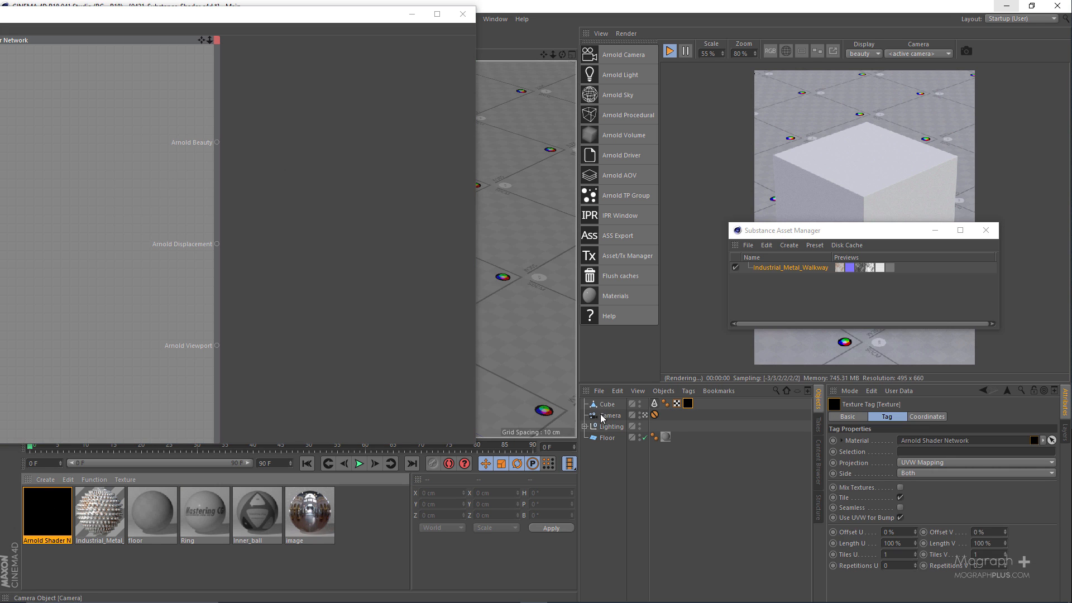
- Check the Subdivision and Displacement settings in the Cube's Arnold Parameters tag
left_click(653, 403)
left_click_drag(915, 231, 686, 207)
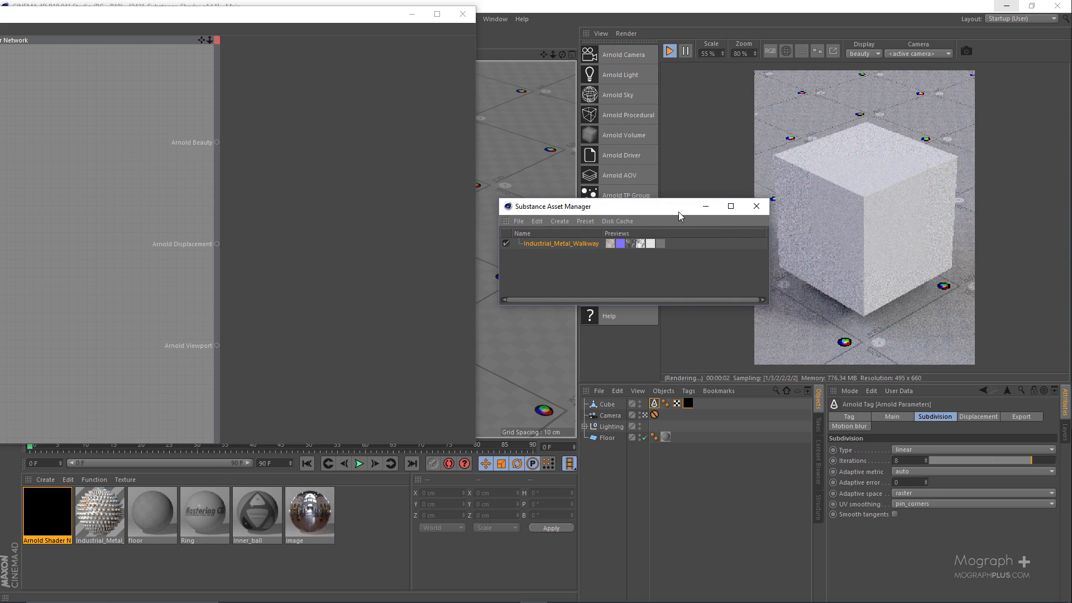
left_click(910, 460)
double_click(911, 460)
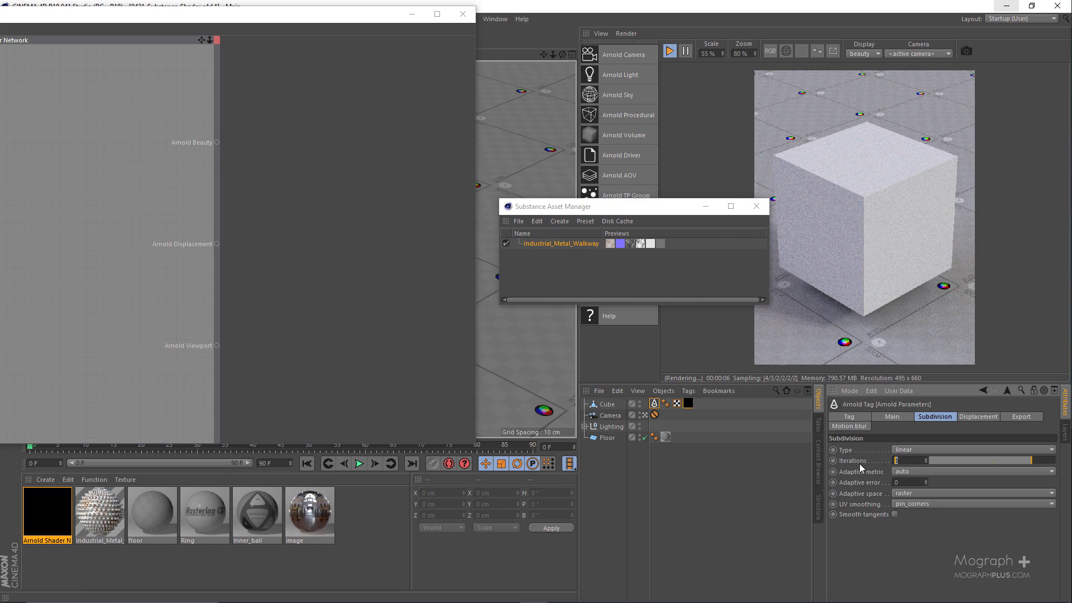
left_click(976, 417)
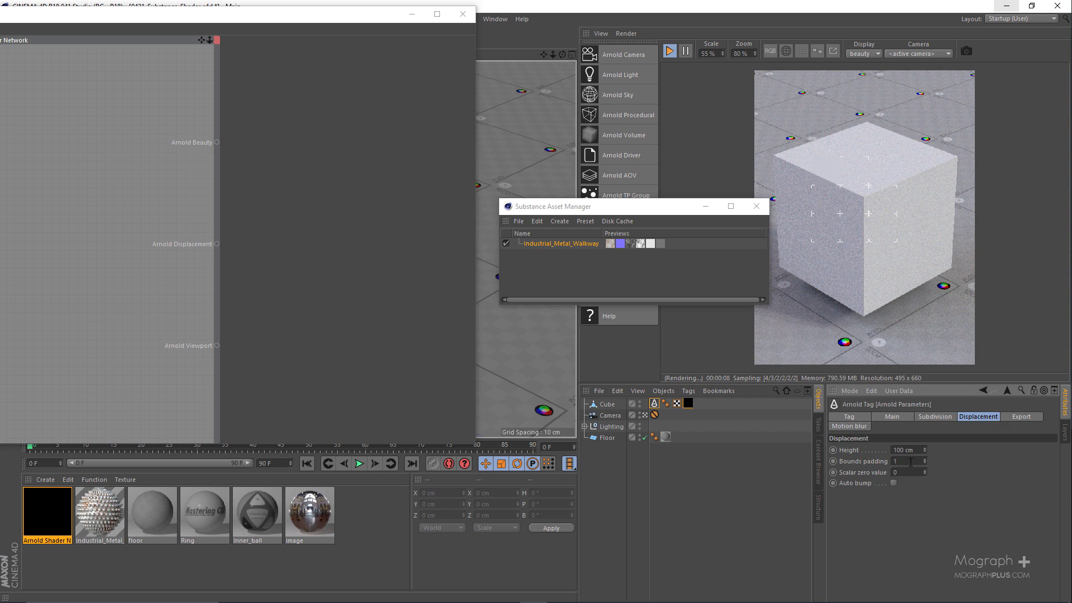
key("Return")
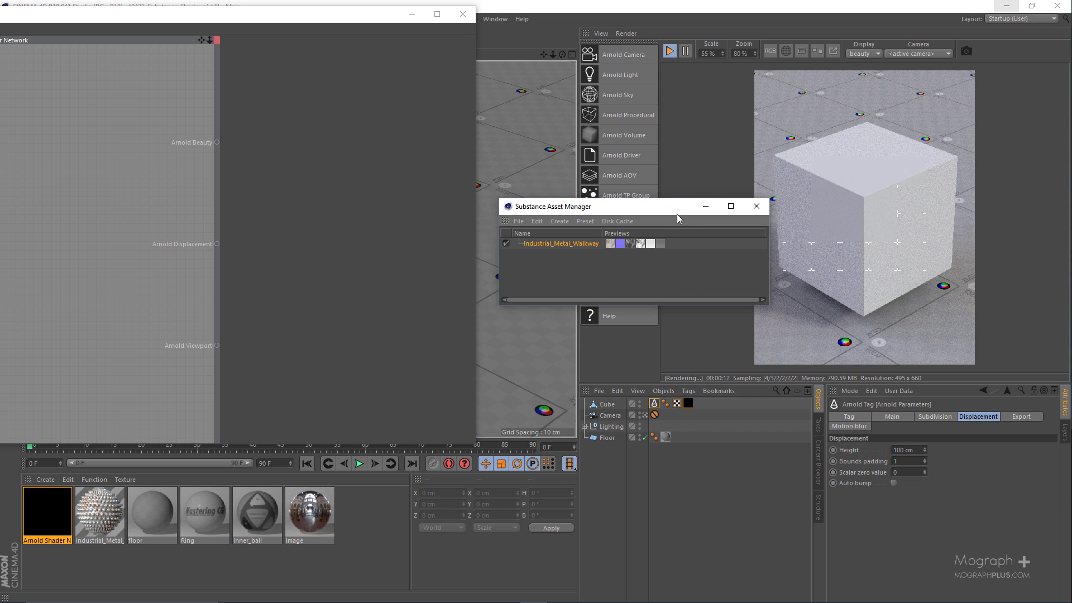
- Add a Substance Shader node to the Arnold shader network and connect its output to Arnold Beauty
left_click_drag(677, 211, 984, 294)
left_click_drag(371, 18, 676, 39)
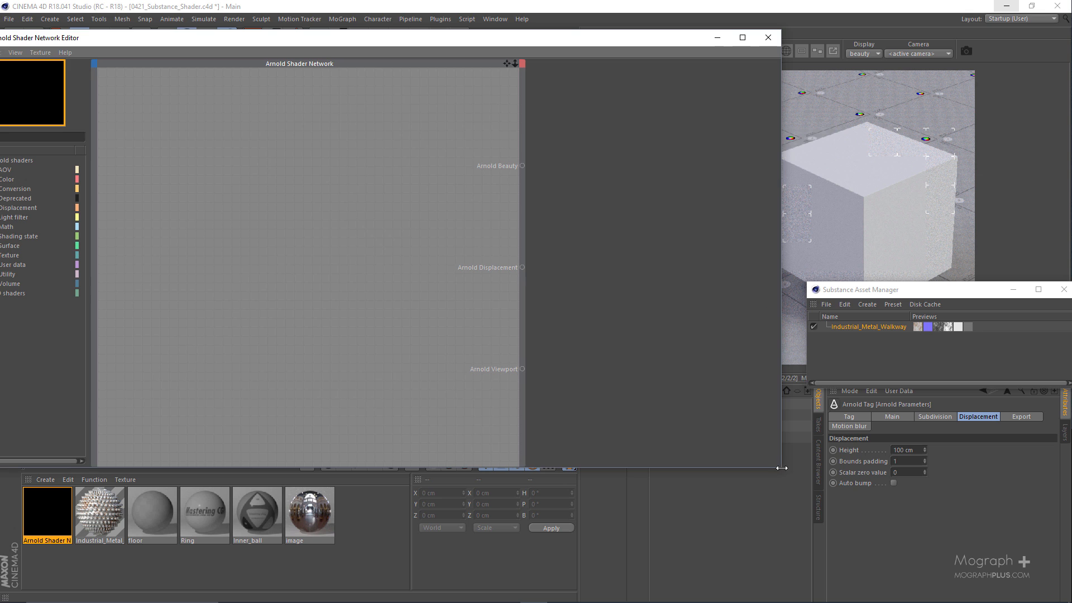
left_click_drag(780, 467, 712, 433)
left_click_drag(180, 45, 244, 52)
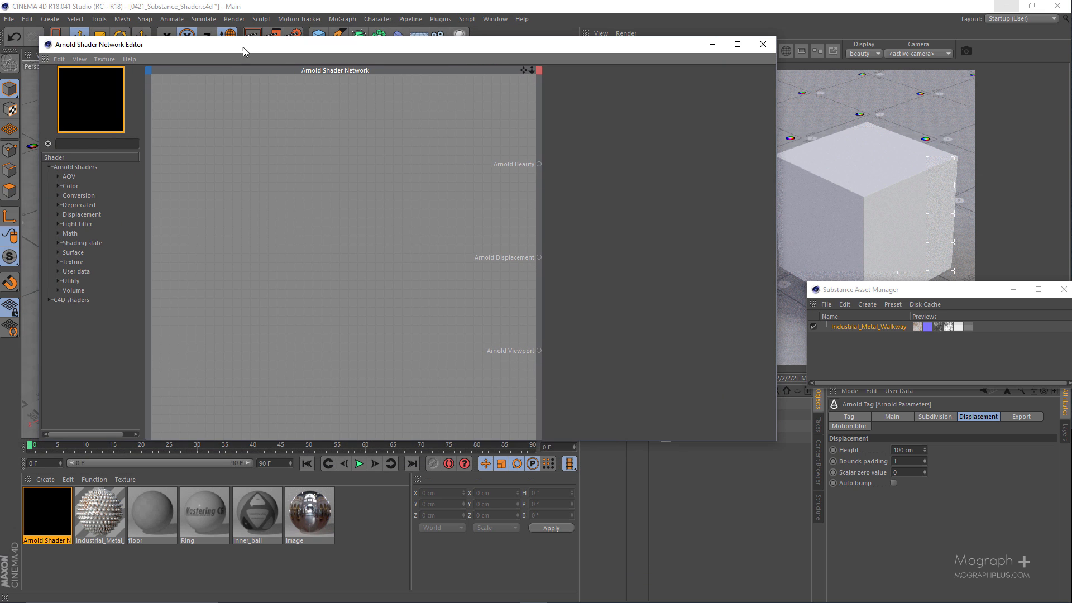
left_click(128, 143)
type("sub")
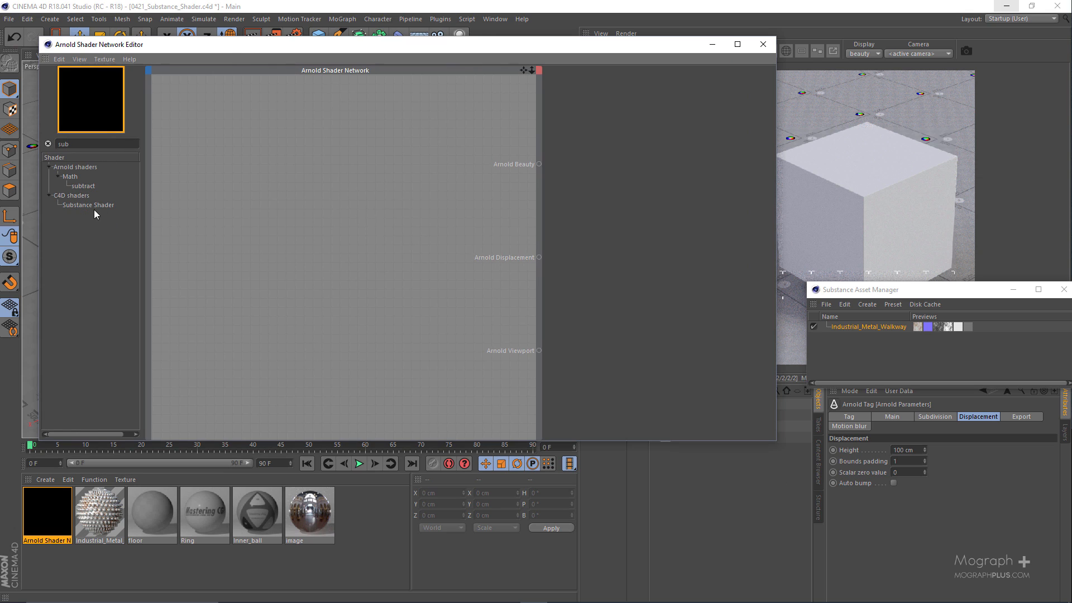
left_click_drag(93, 205, 313, 202)
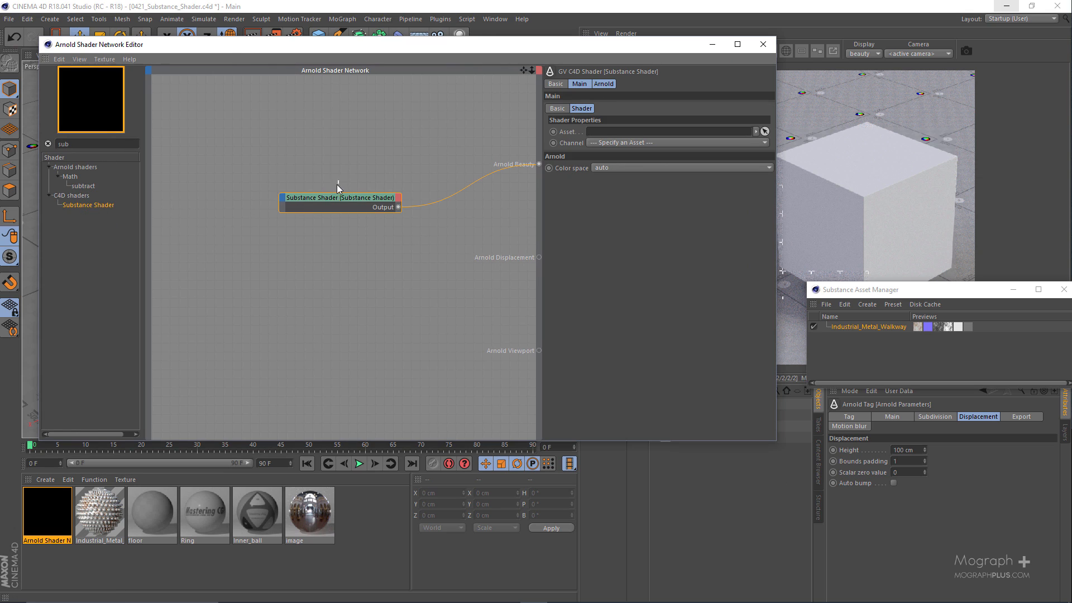
- Set the Substance Shader node's asset to Industrial_Metal_Walkway from the Substance Asset Manager
left_click_drag(522, 46, 370, 45)
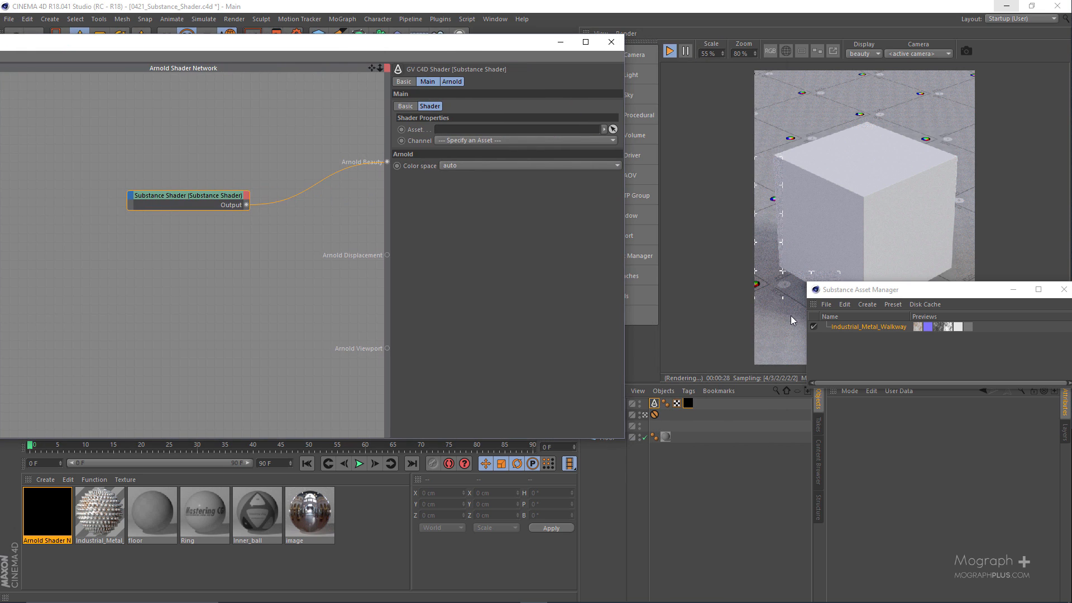
left_click_drag(836, 328, 514, 137)
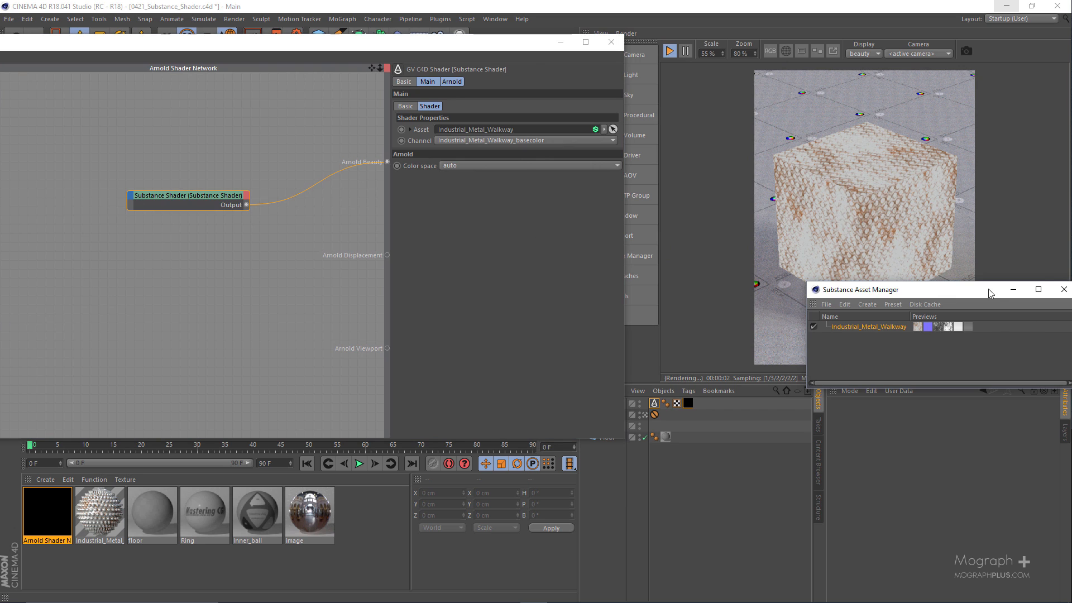
left_click_drag(988, 289, 922, 262)
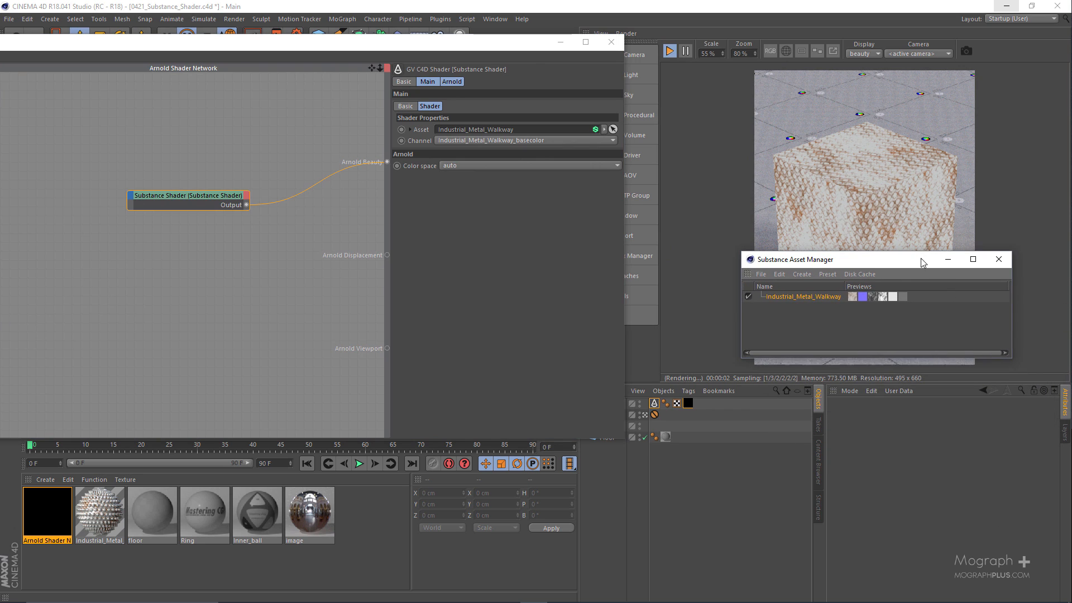
- Review the Substance Engine preferences, then close them and the Substance Asset Manager
left_click(780, 274)
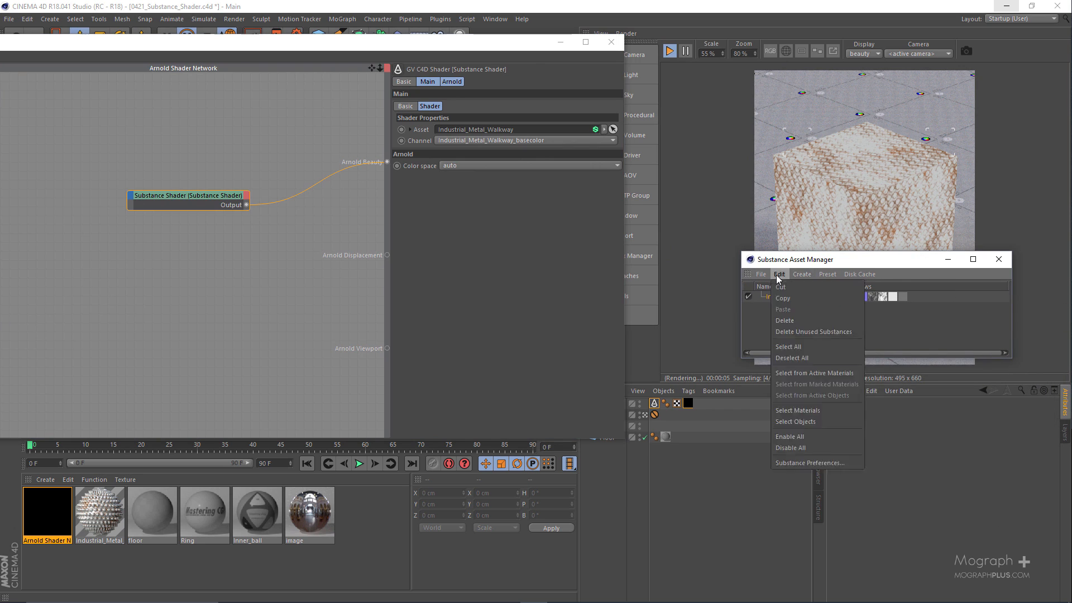
left_click(837, 463)
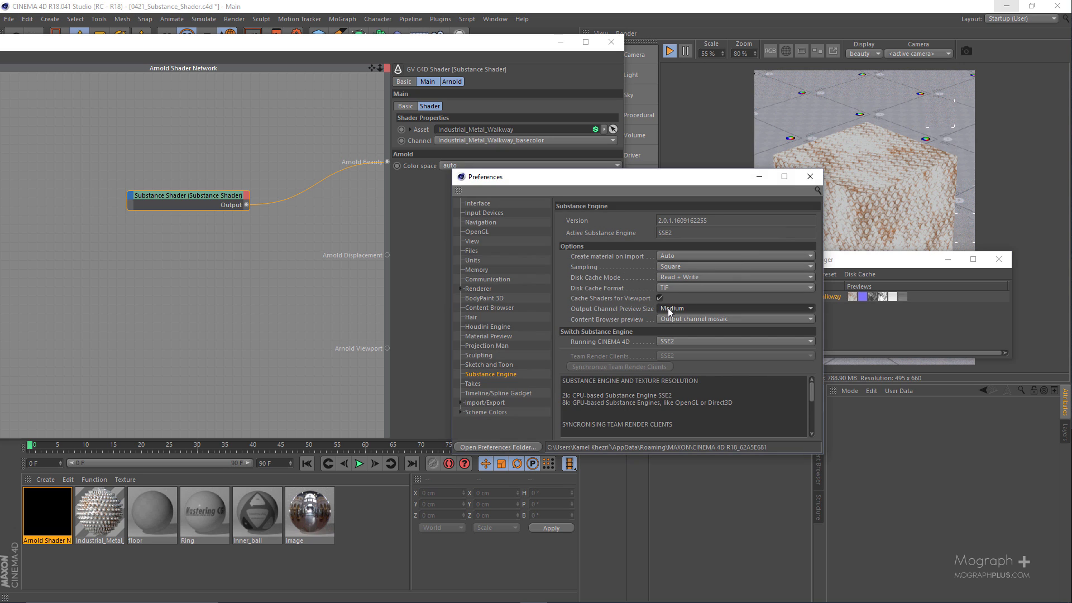
left_click(809, 177)
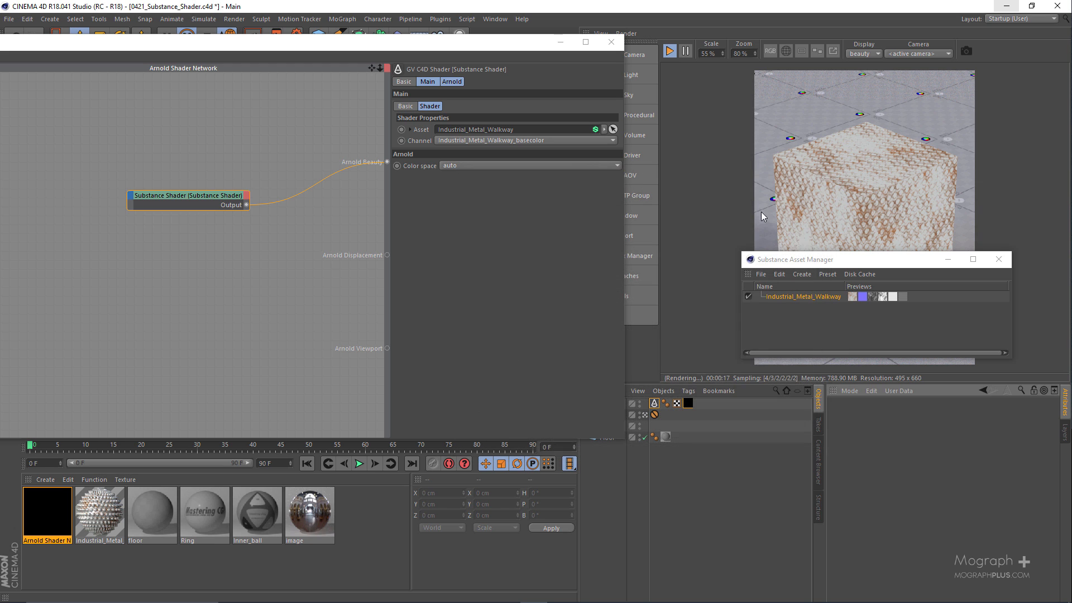
left_click(1002, 262)
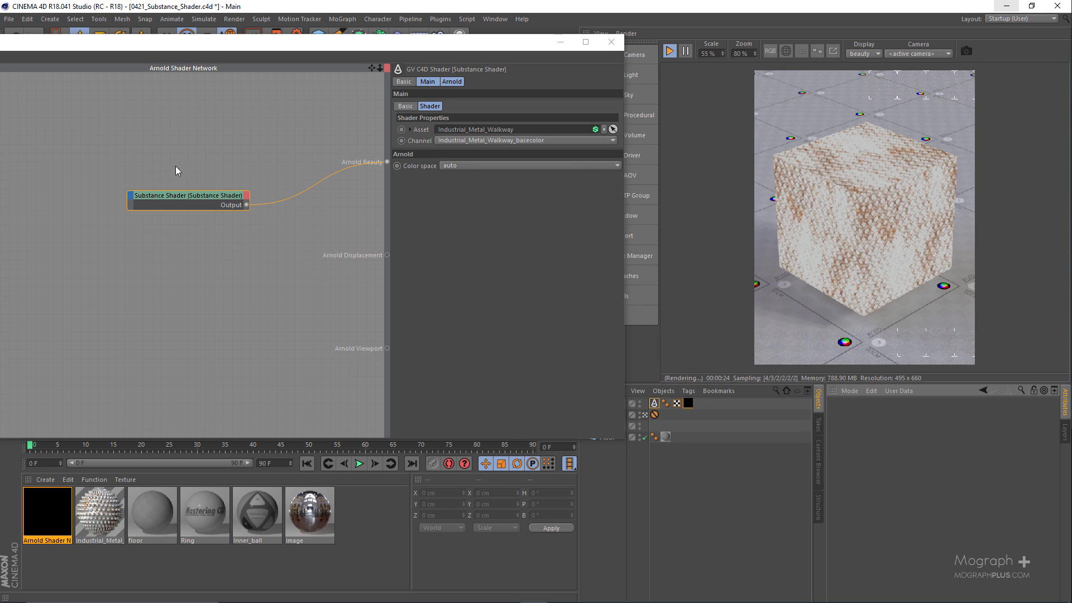
- Expand the Industrial_Metal_Walkway asset's properties in the Substance Shader and widen the attribute area to show all its outputs
left_click(411, 130)
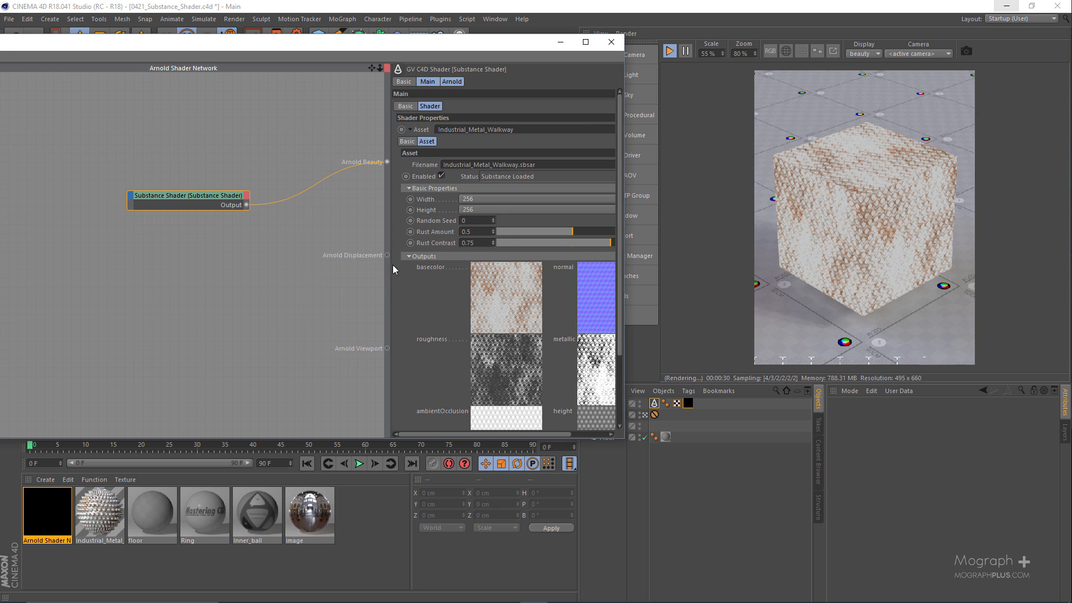
left_click_drag(390, 266, 319, 265)
left_click_drag(350, 306, 361, 281)
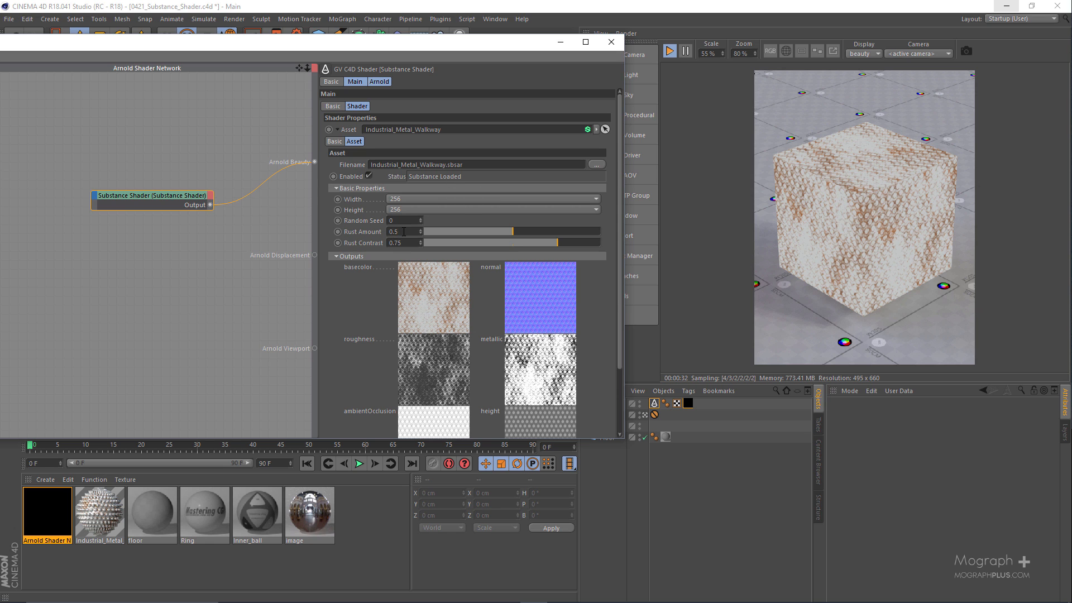
- Try a Rust Amount of 0.9 on the Industrial_Metal_Walkway asset and return it to 0.5
type(".9")
key("Return")
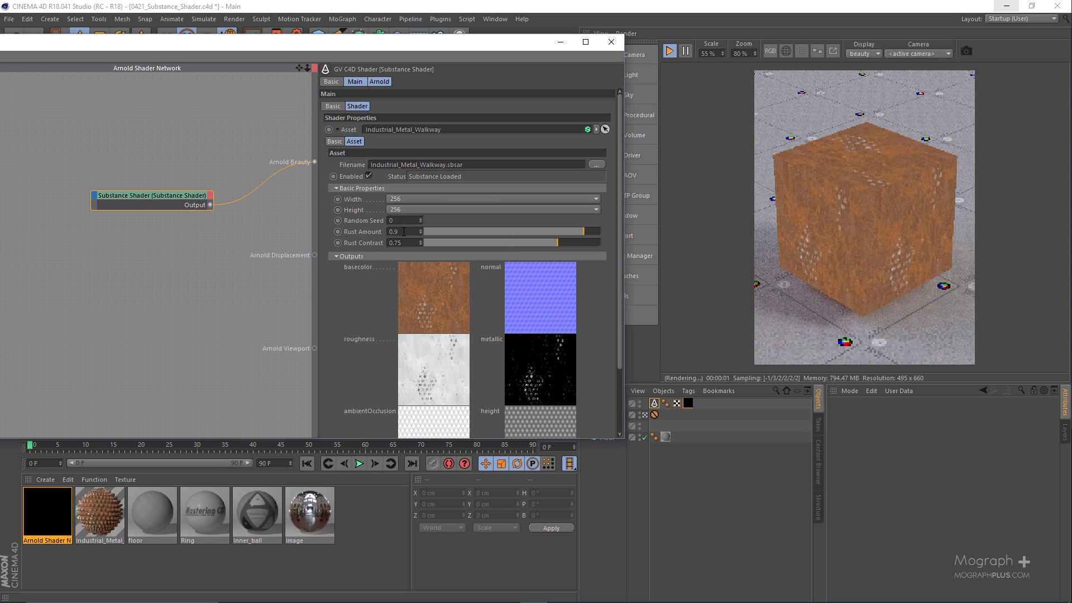
key("BackSpace")
type("5")
key("Return")
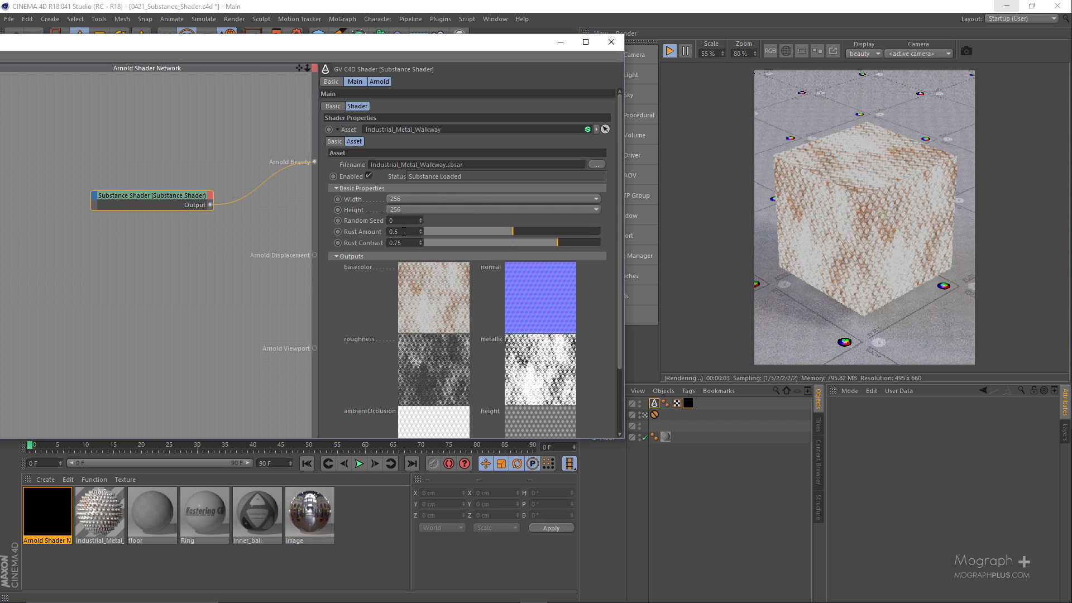
- Examine the asset's Basic Properties, its output map previews and the Channel setting beneath them
scroll(353, 250, "down", 2)
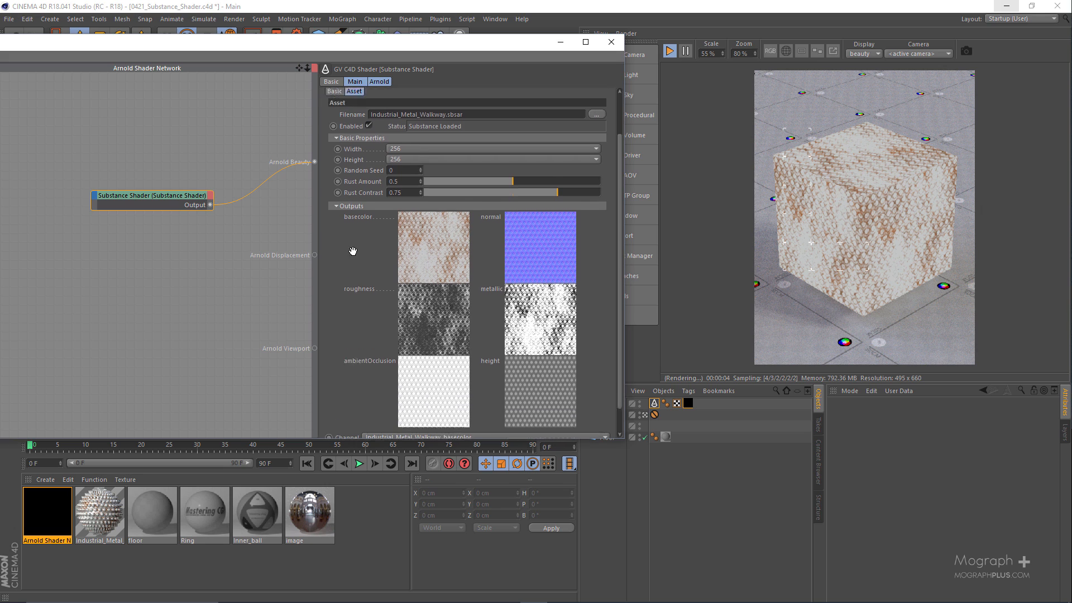
scroll(353, 251, "down", 1)
scroll(362, 202, "up", 1)
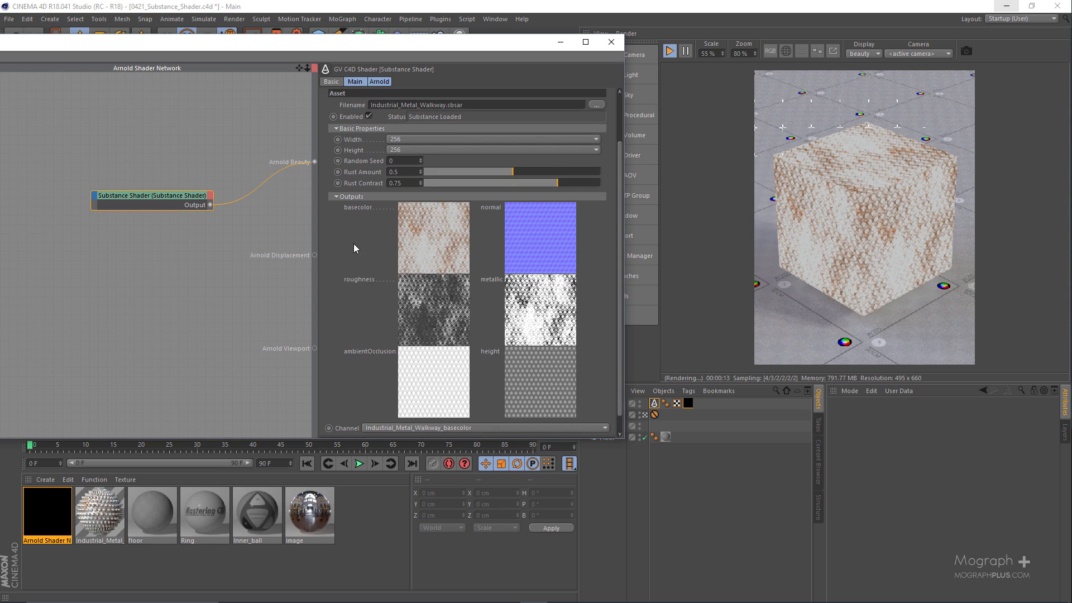
scroll(358, 246, "up", 2)
scroll(360, 234, "down", 3)
scroll(360, 234, "down", 1)
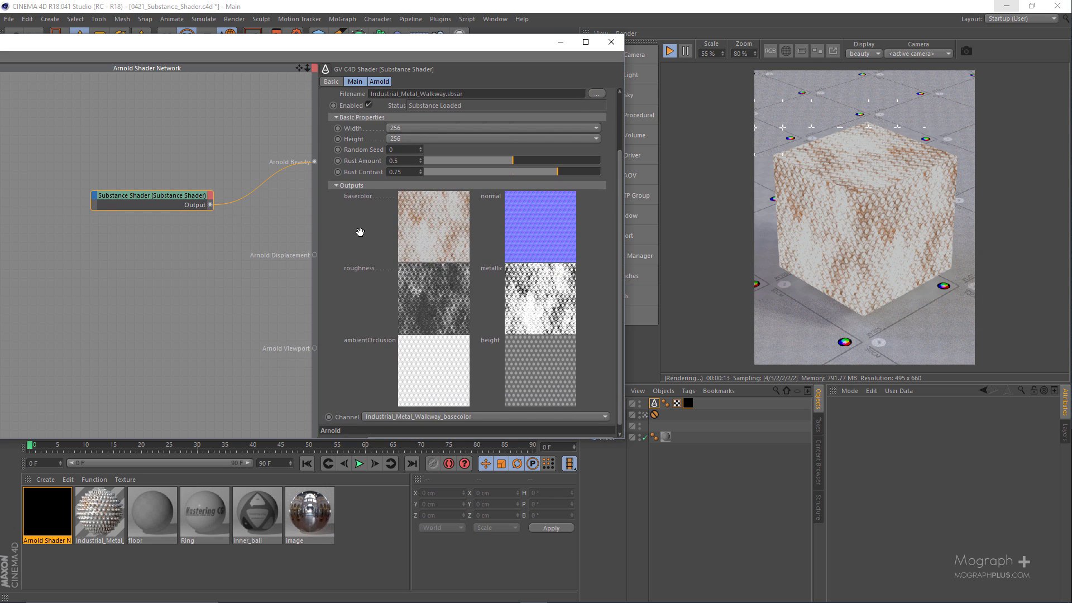
scroll(373, 268, "up", 3)
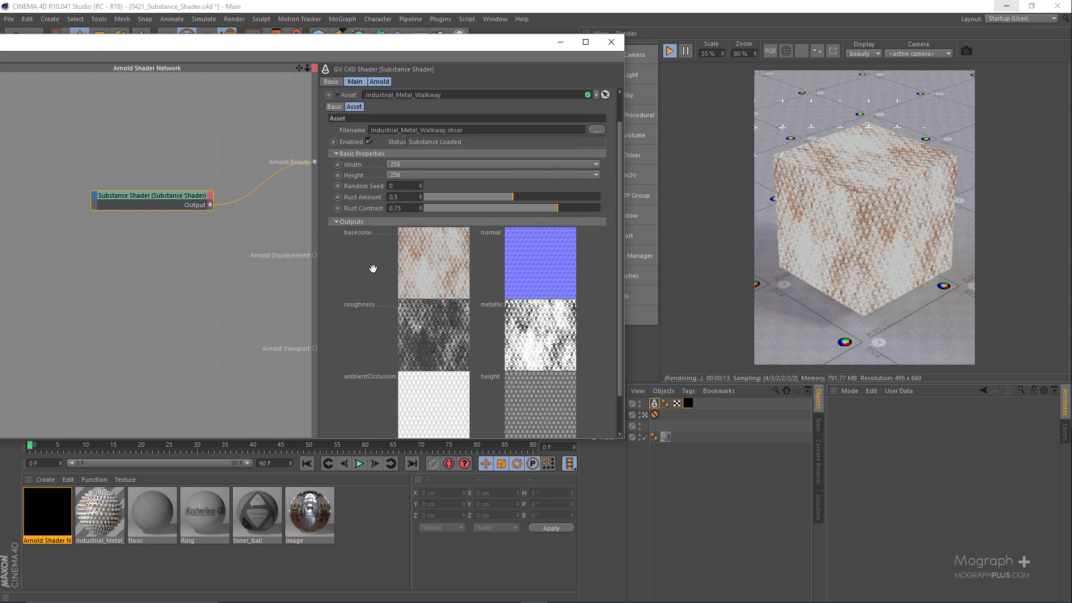
scroll(373, 269, "up", 3)
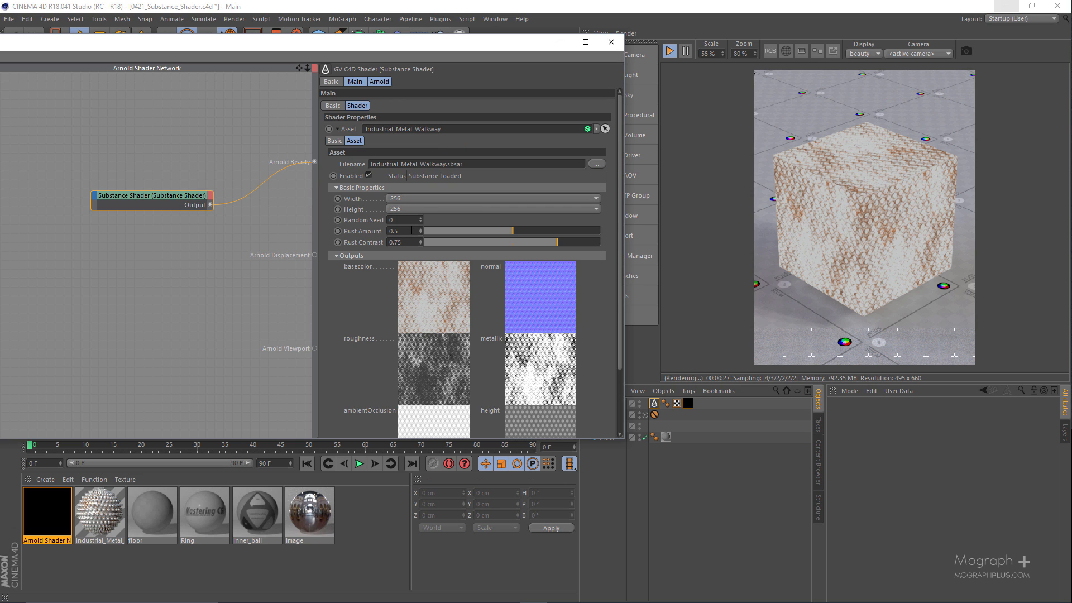
- Set the asset's Rust Amount to 0.6 and its Random Seed to 4, trying seeds 2 and 3 first
key("Return")
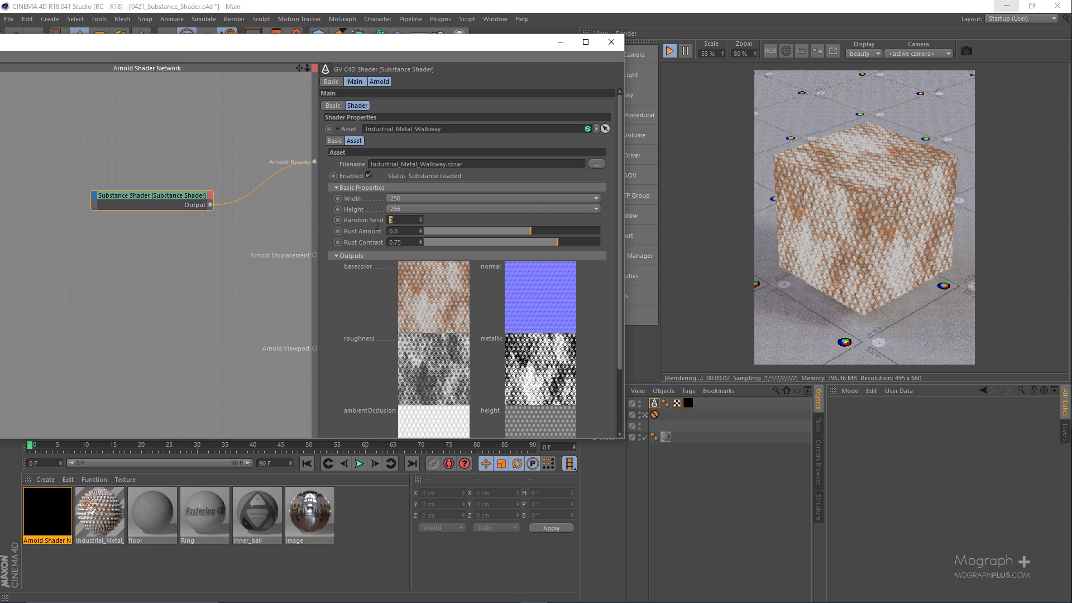
key("Return")
type("2")
key("Return")
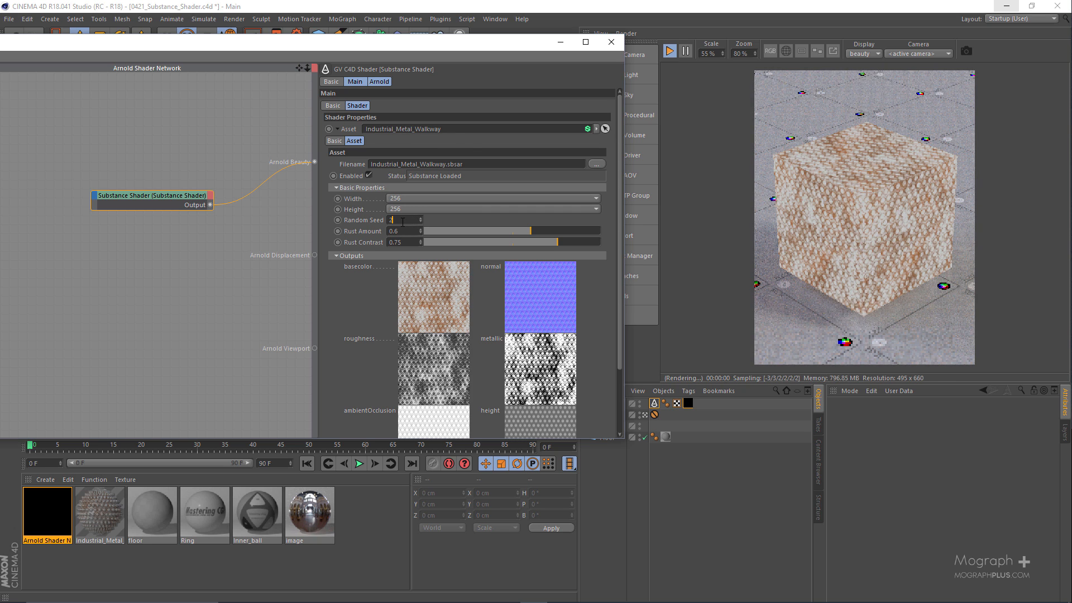
type("3")
key("Return")
type("4")
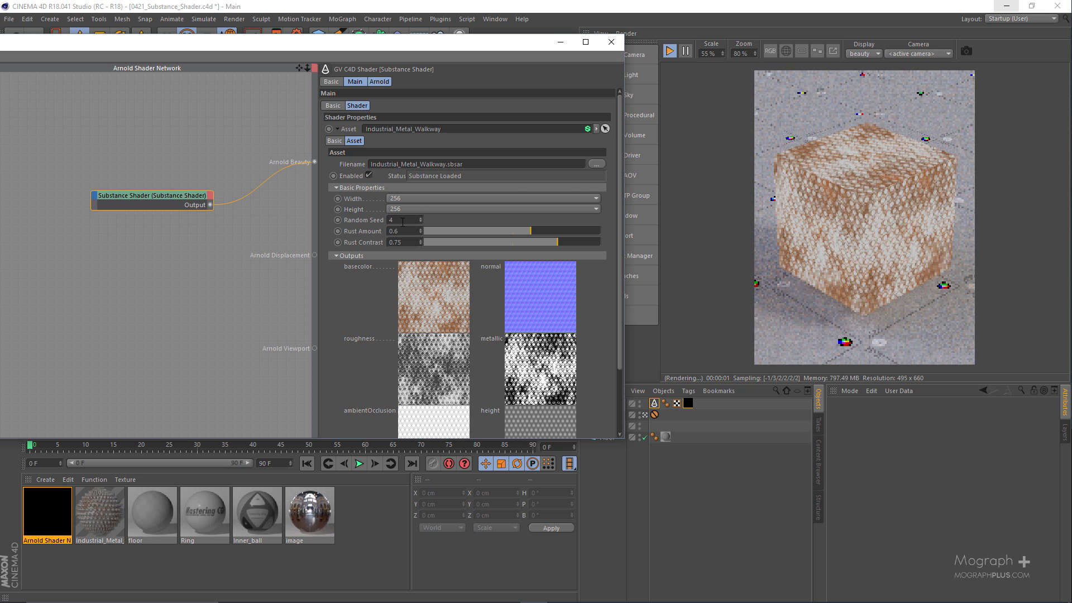
key("Return")
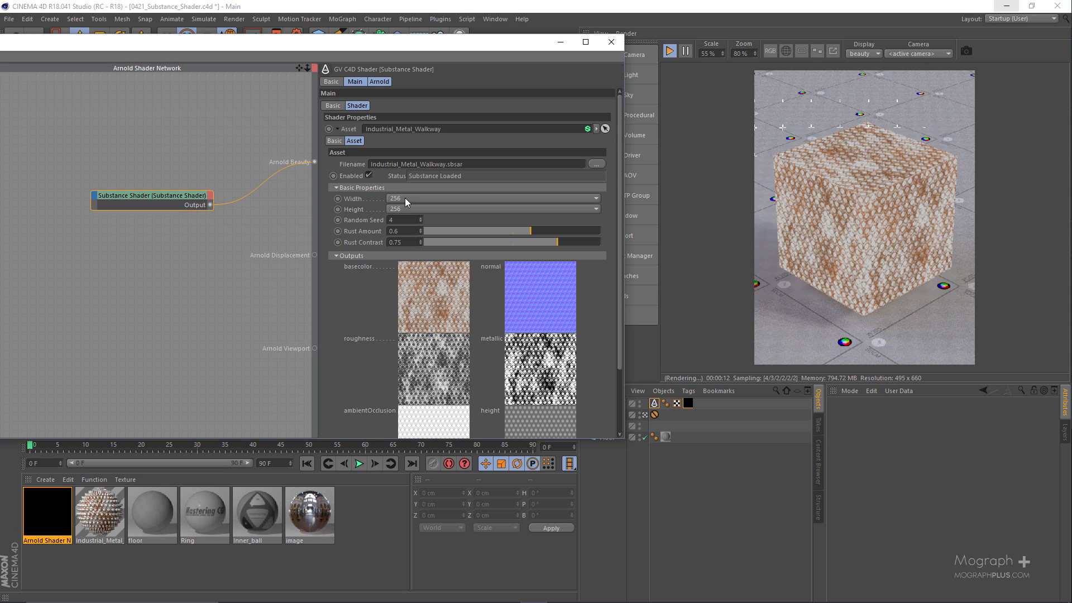
- Set the substance asset's Width and Height to 2048 and collapse its properties
left_click(405, 198)
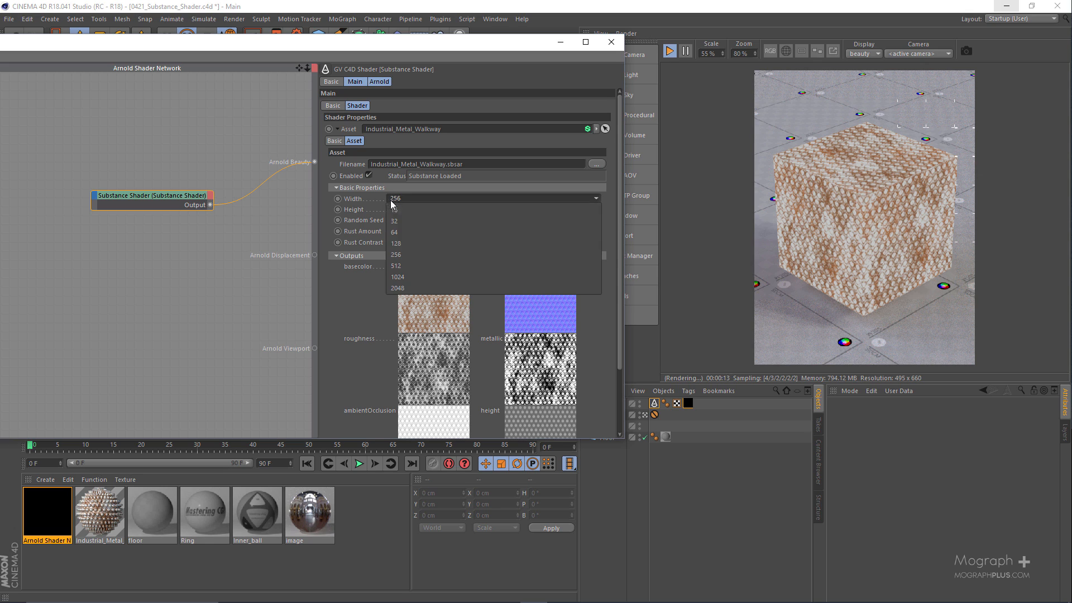
left_click(425, 288)
left_click(404, 210)
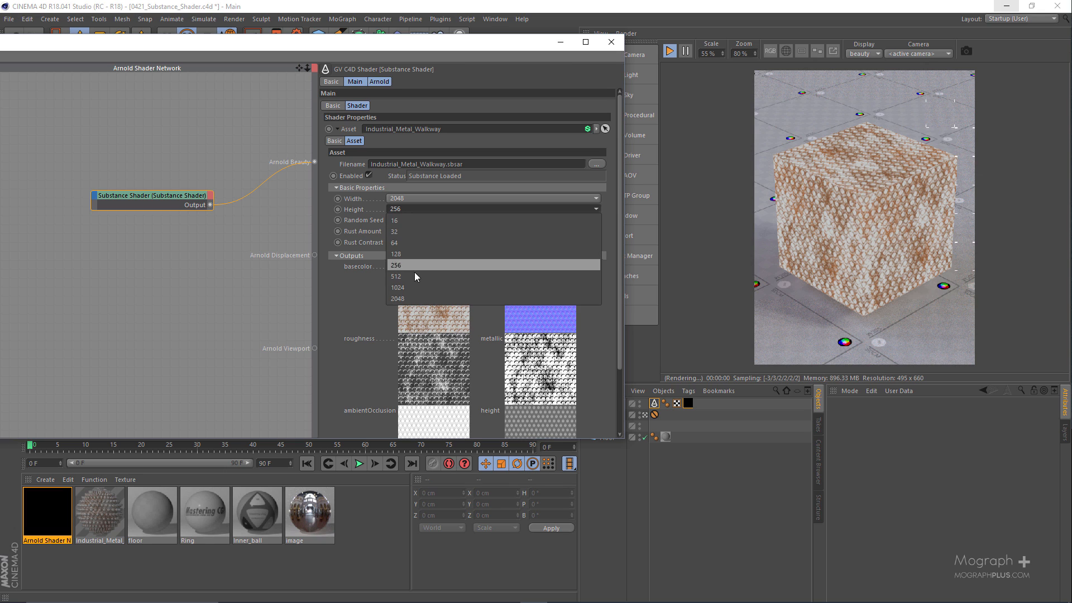
left_click(417, 298)
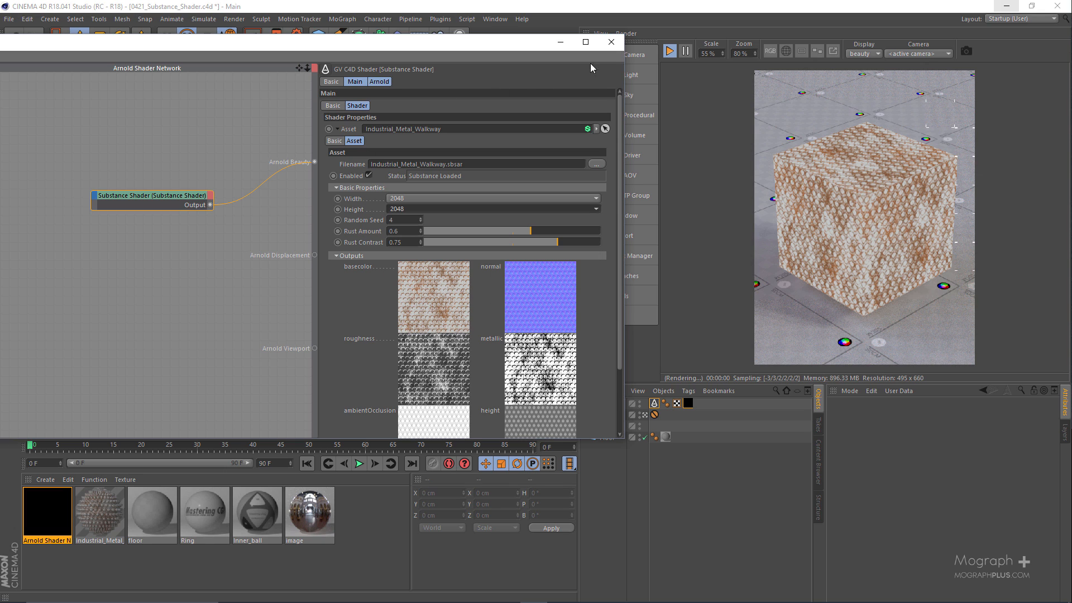
left_click(337, 130)
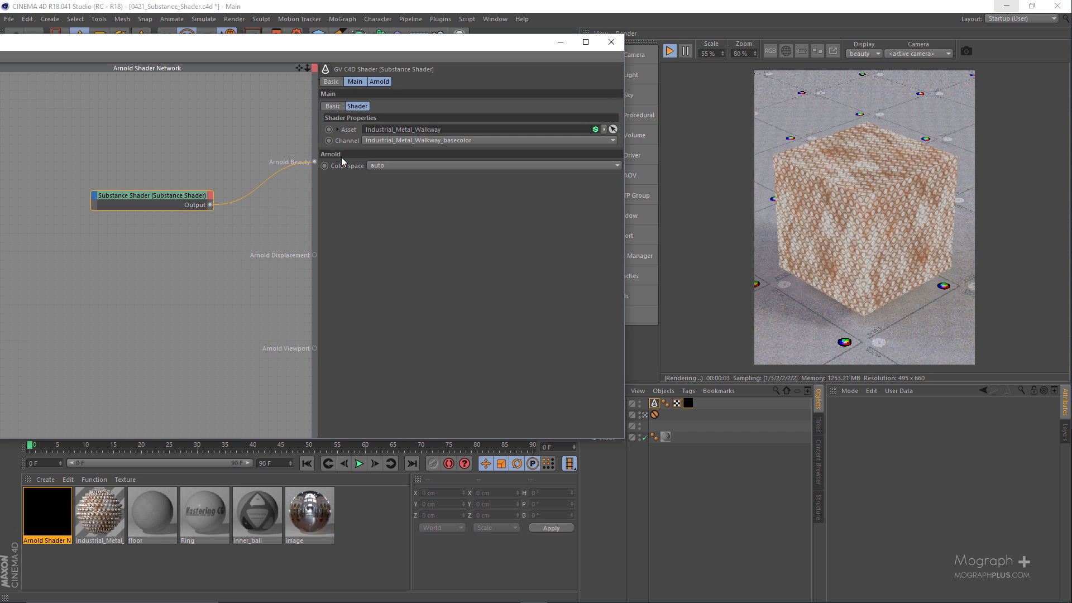
- Check which substance outputs the shader's Channel setting offers, leaving it on Industrial_Metal_Walkway_basecolor
left_click_drag(315, 218, 380, 218)
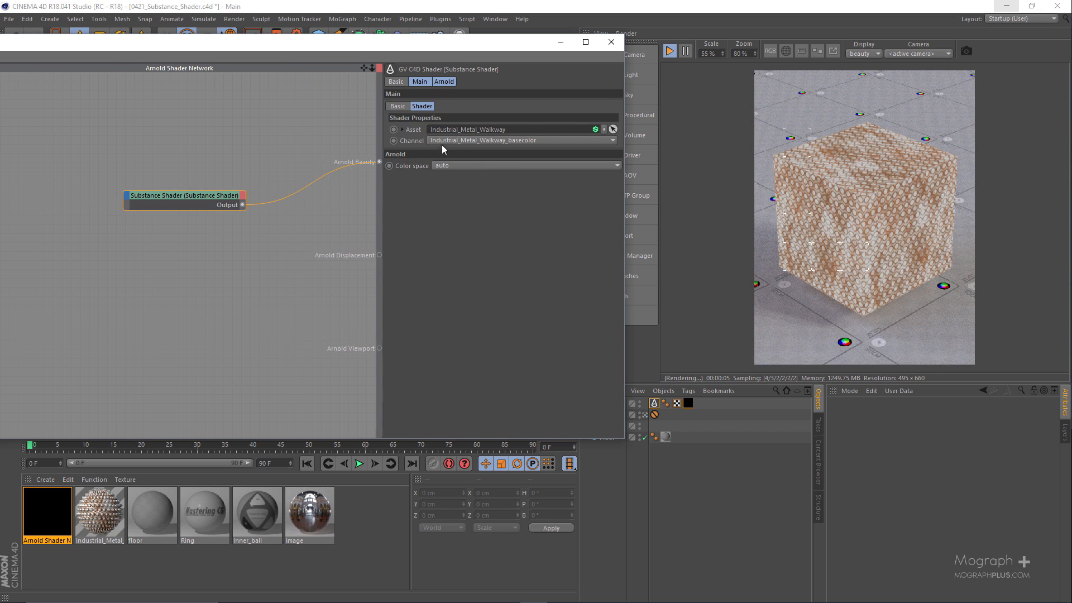
left_click(445, 142)
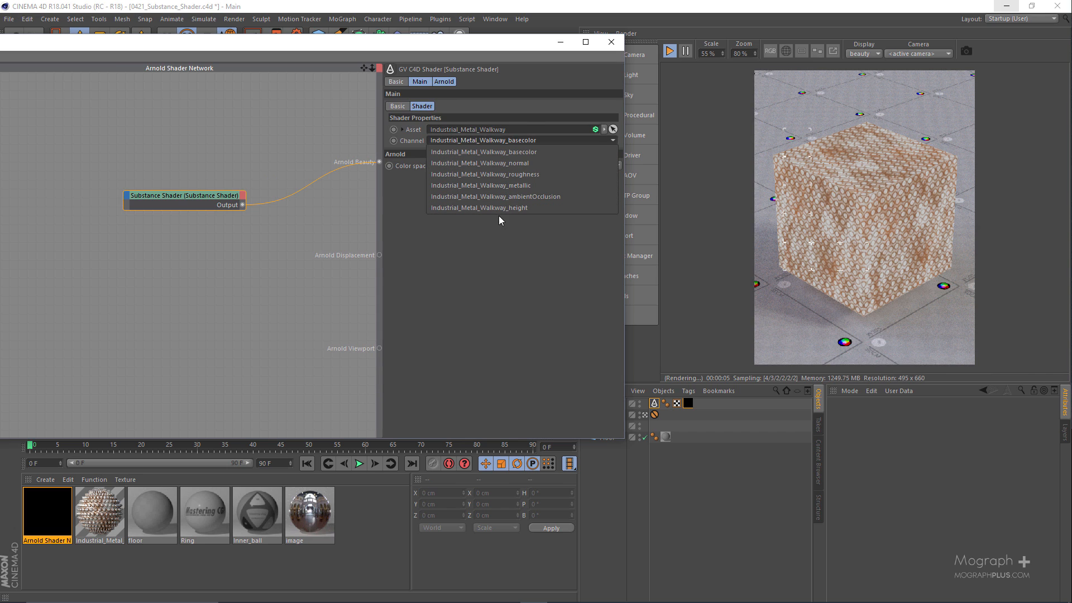
left_click(303, 279)
- Add a standard_surface node to the Arnold shader network and set its Base Weight to 1
left_click_drag(406, 44, 528, 46)
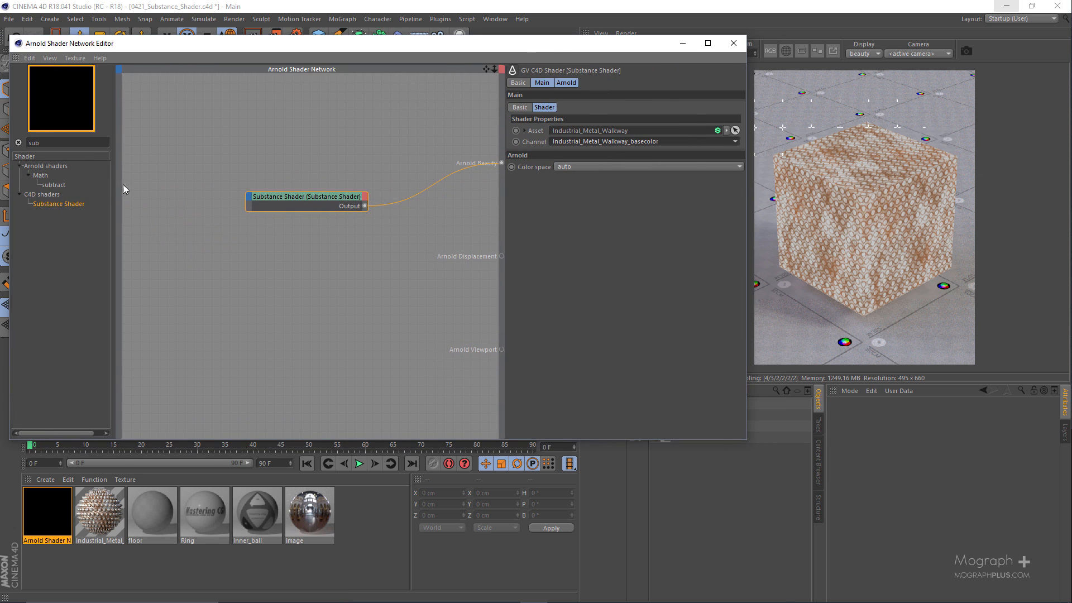
double_click(56, 145)
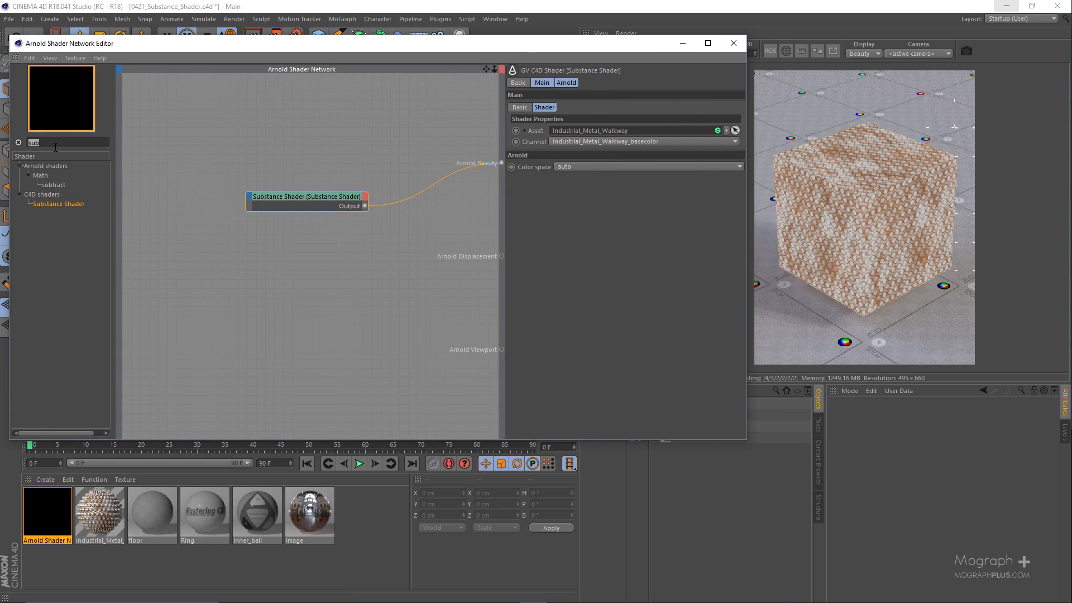
type("stand")
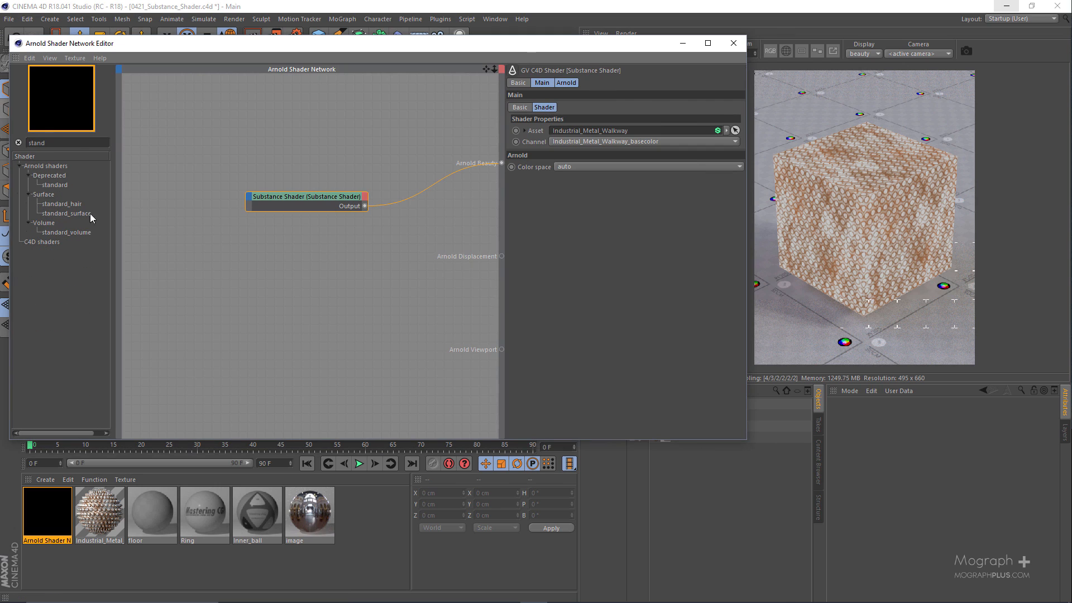
left_click_drag(353, 266, 360, 264)
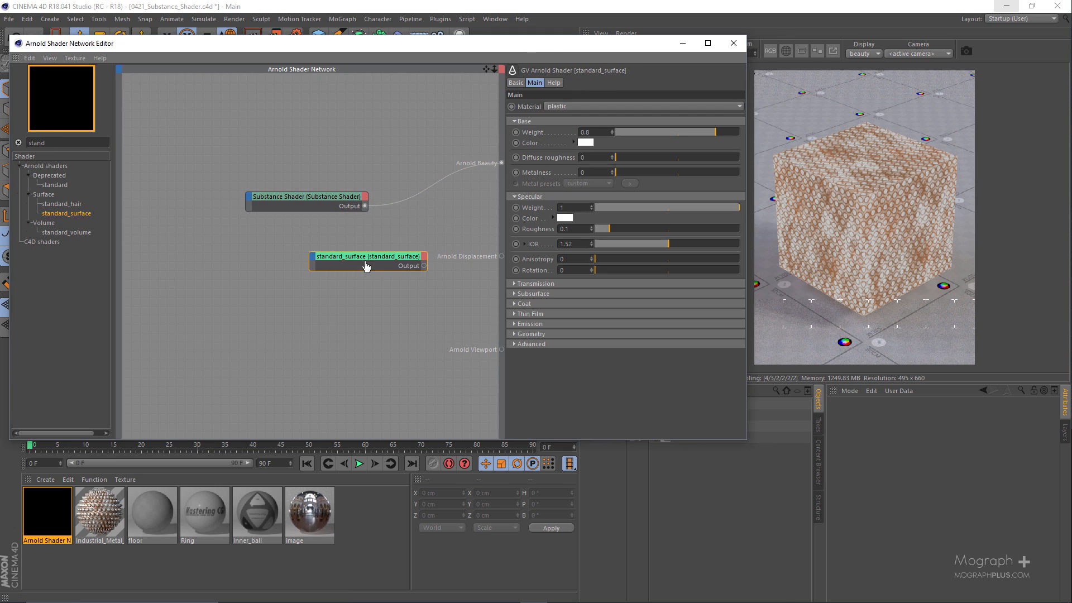
left_click_drag(342, 199, 298, 190)
left_click(394, 255)
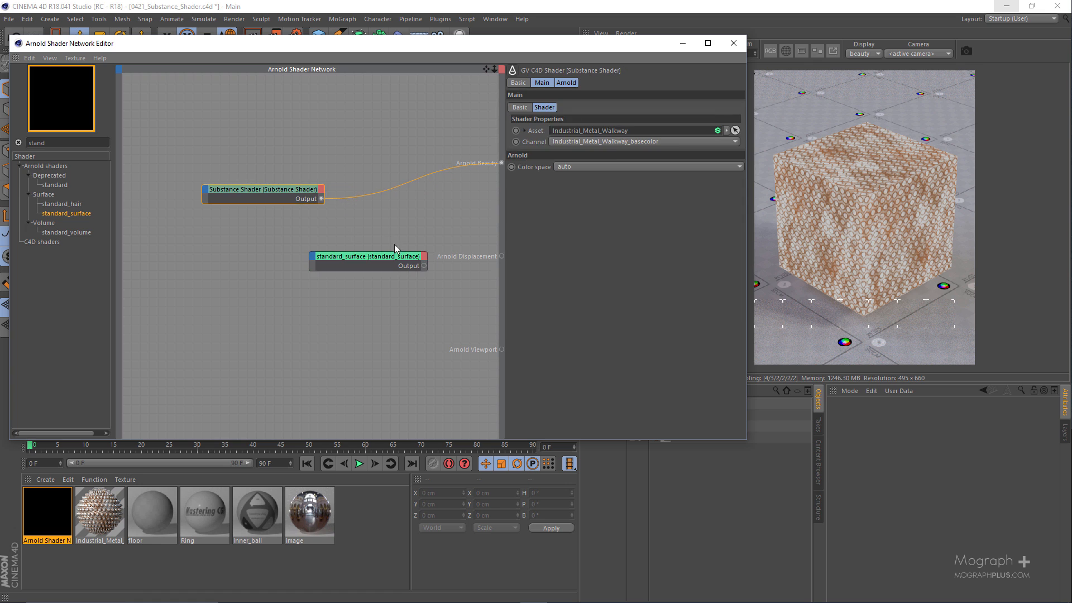
left_click_drag(727, 133, 740, 133)
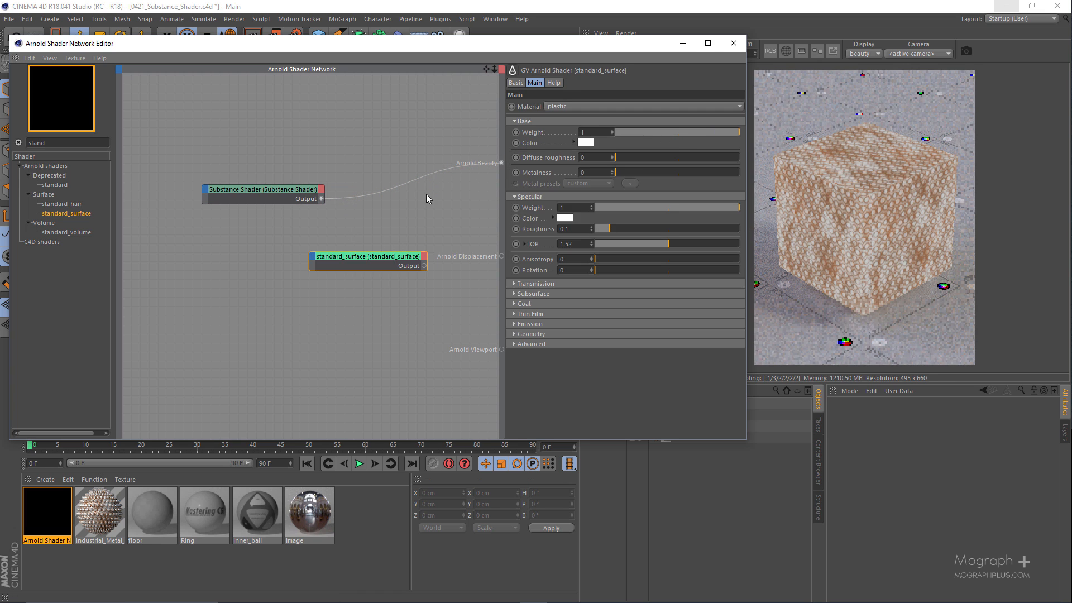
- Keep the Substance Shader on the Industrial_Metal_Walkway_basecolor channel and connect its output to the standard_surface node's Base Color
left_click(287, 190)
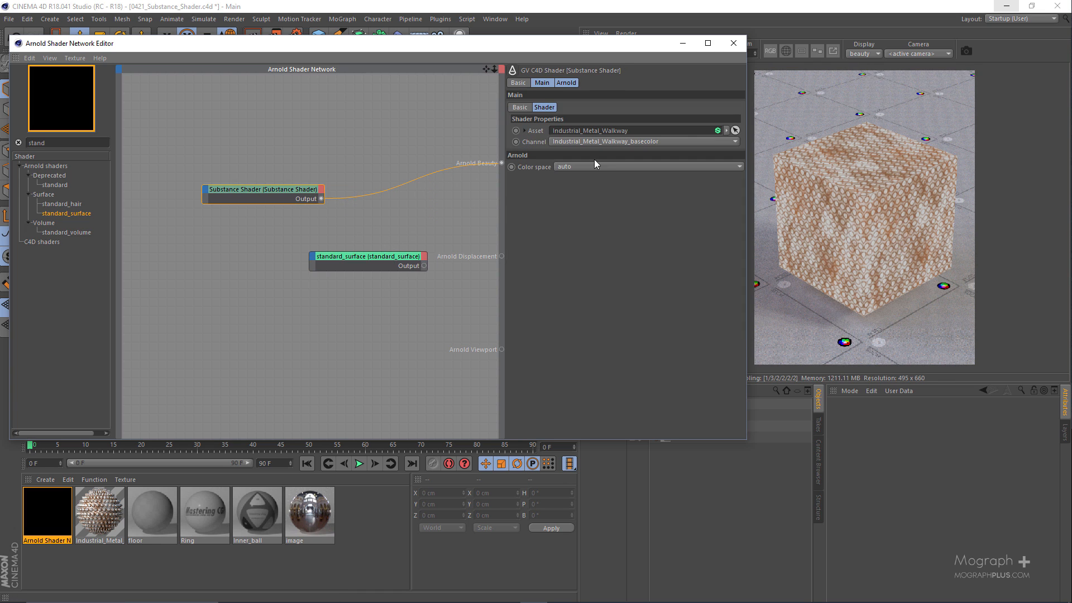
left_click(604, 142)
left_click(662, 152)
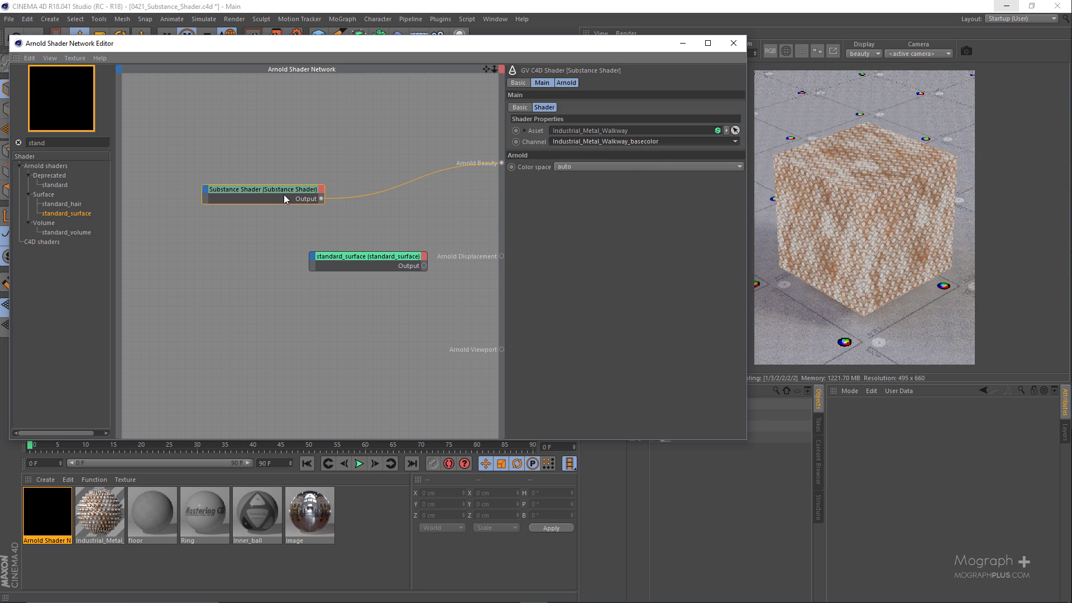
left_click_drag(284, 194, 258, 182)
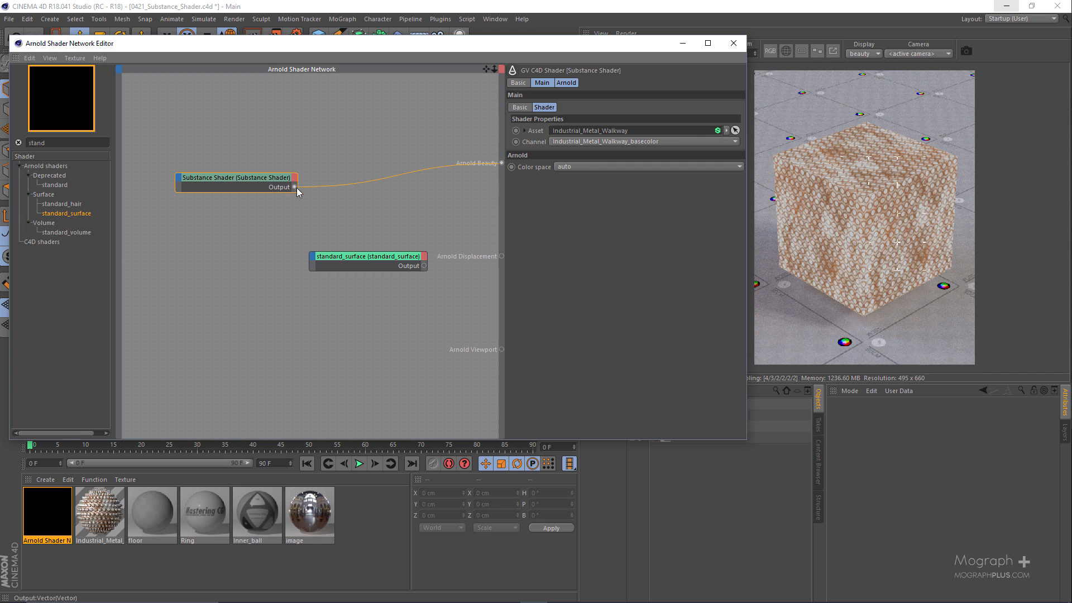
left_click_drag(306, 240, 311, 256)
mouse_move(324, 266)
mouse_move(364, 263)
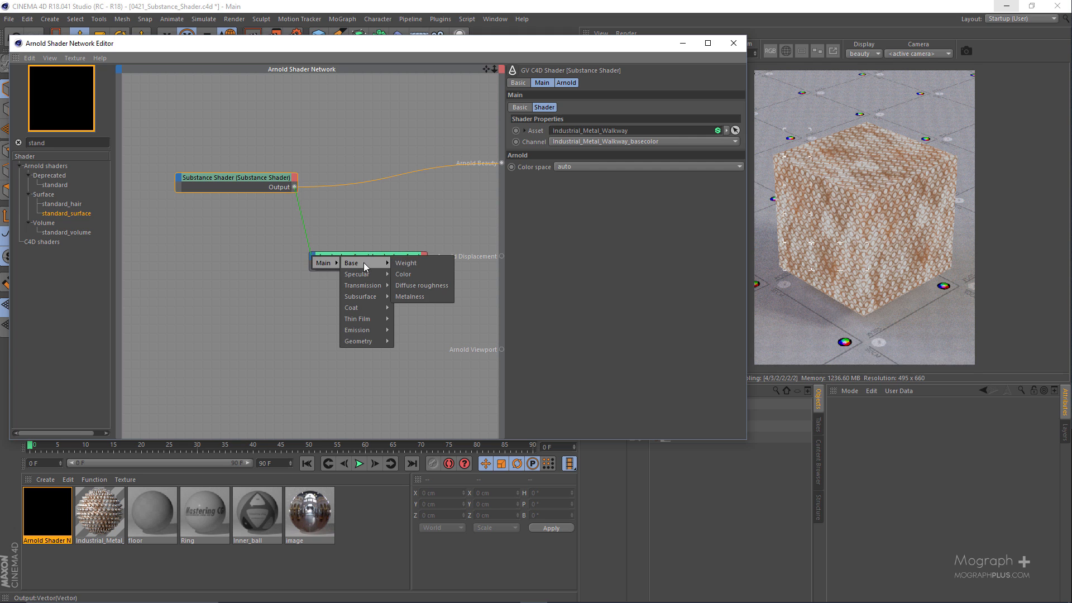
left_click(409, 274)
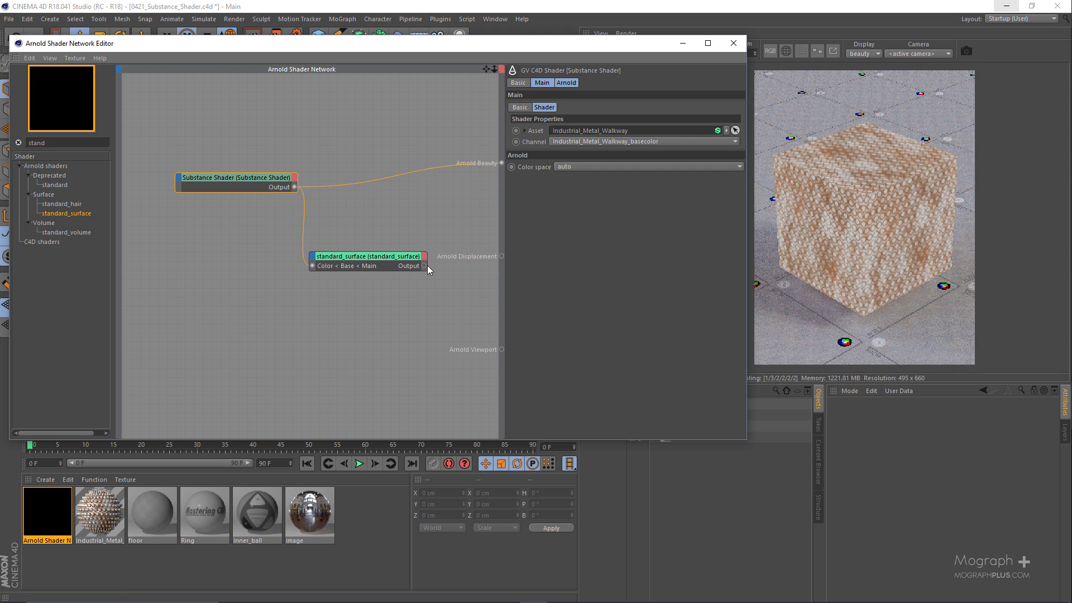
- Connect the standard_surface output to Arnold Beauty and space the two nodes apart in the network
left_click_drag(424, 265, 502, 162)
left_click(380, 267)
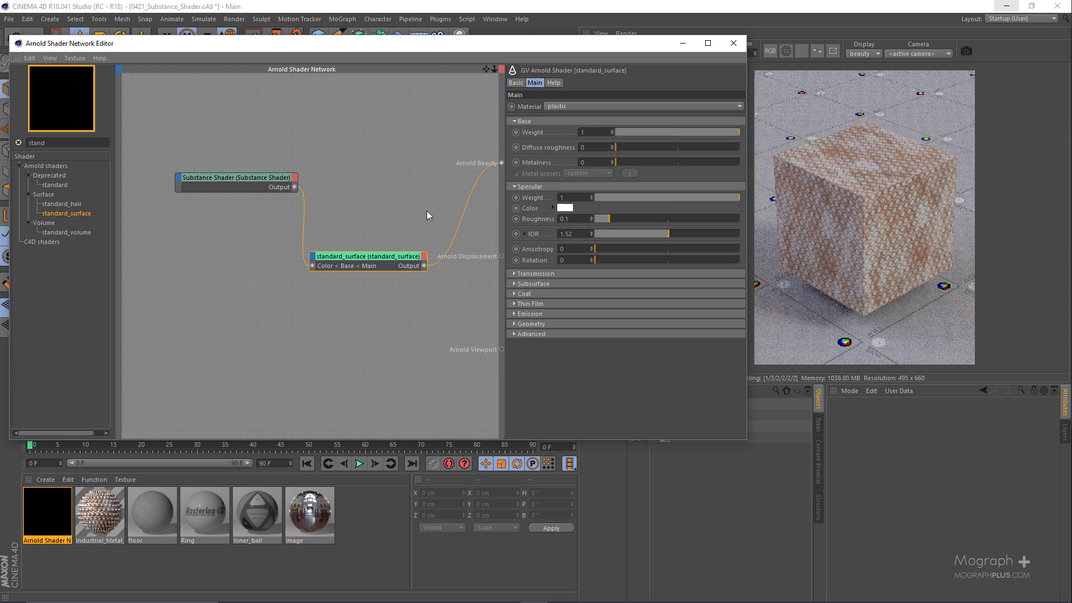
left_click_drag(362, 254, 386, 226)
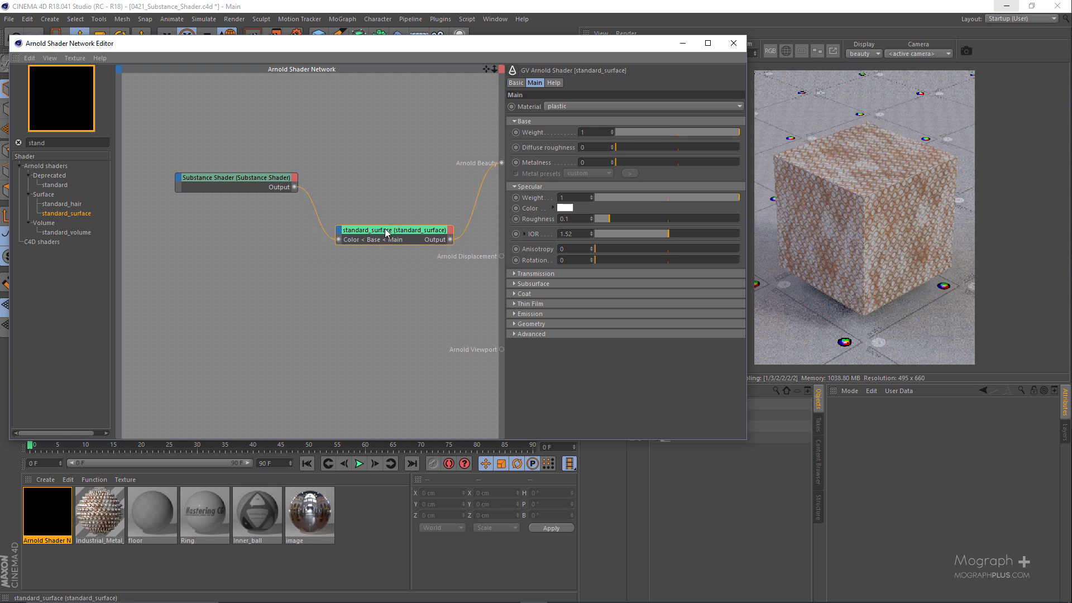
left_click_drag(224, 177, 205, 153)
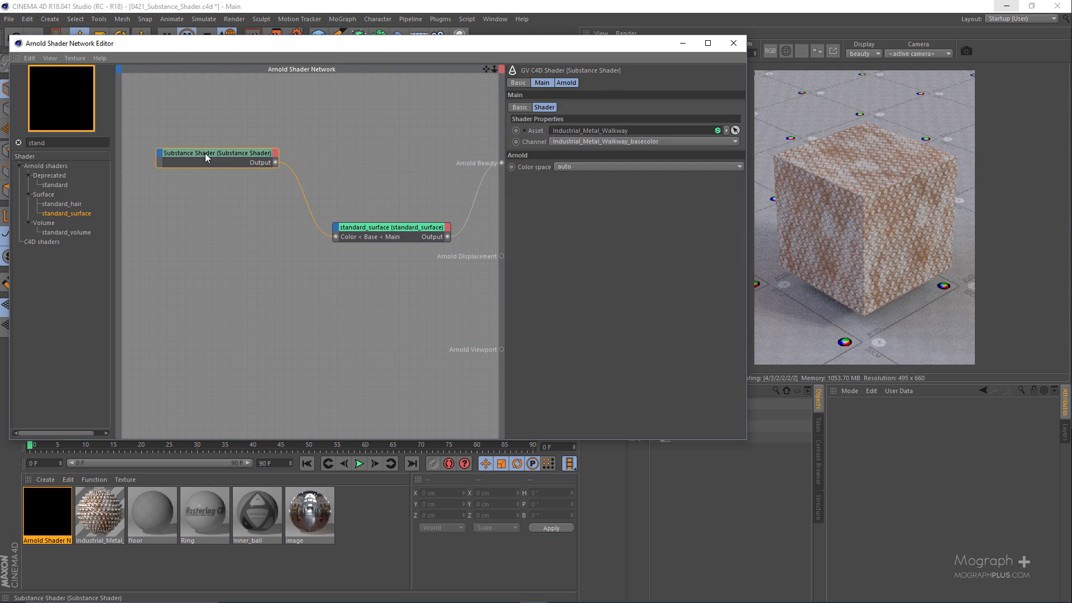
- Review the substance asset's output previews, duplicate the Substance Shader node, and set the copy's Channel to Industrial_Metal_Walkway_metallic
left_click(524, 130)
left_click_drag(551, 298, 529, 288)
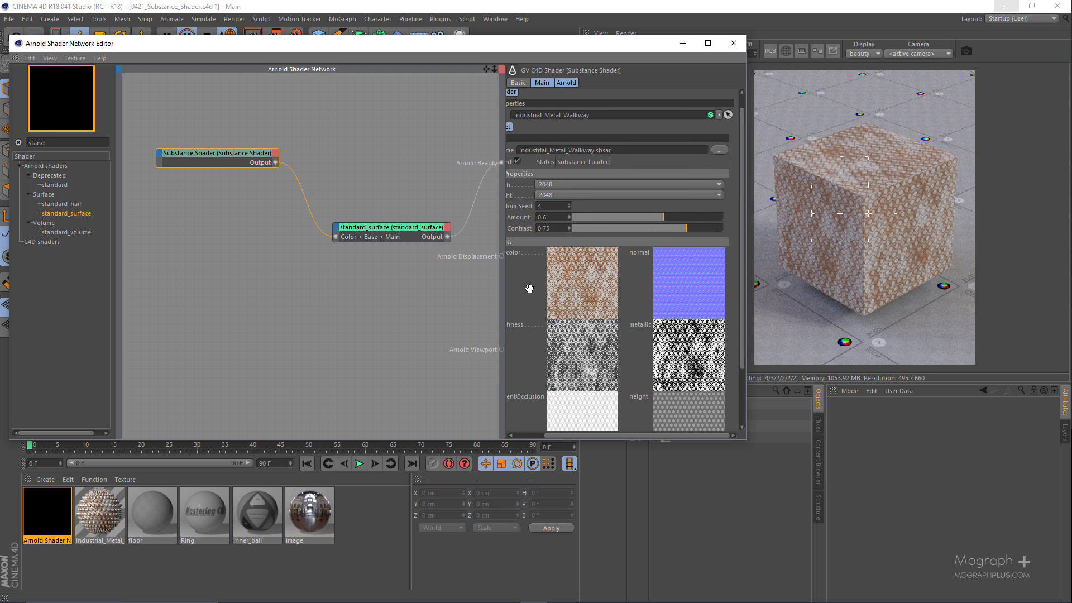
left_click_drag(629, 326, 660, 362)
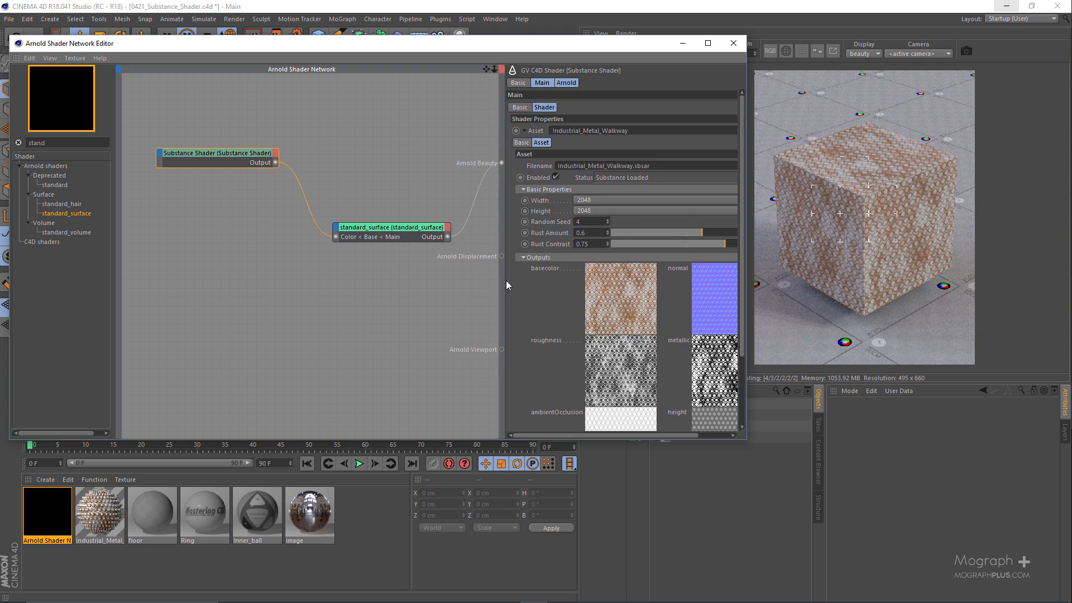
left_click_drag(214, 154, 206, 231, "ctrl")
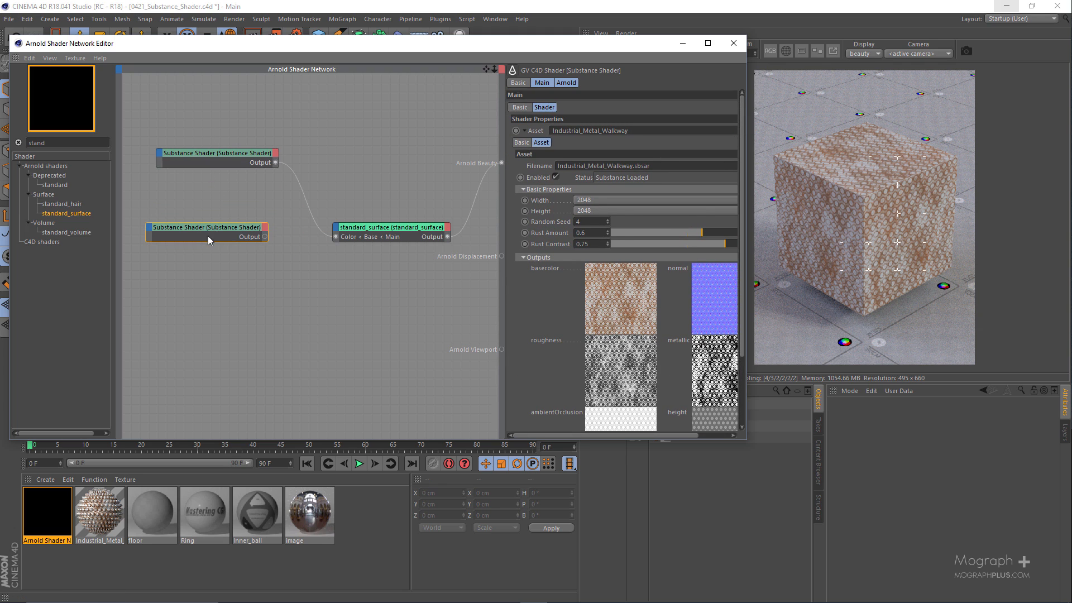
left_click_drag(232, 196, 212, 277)
left_click(525, 131)
left_click(584, 141)
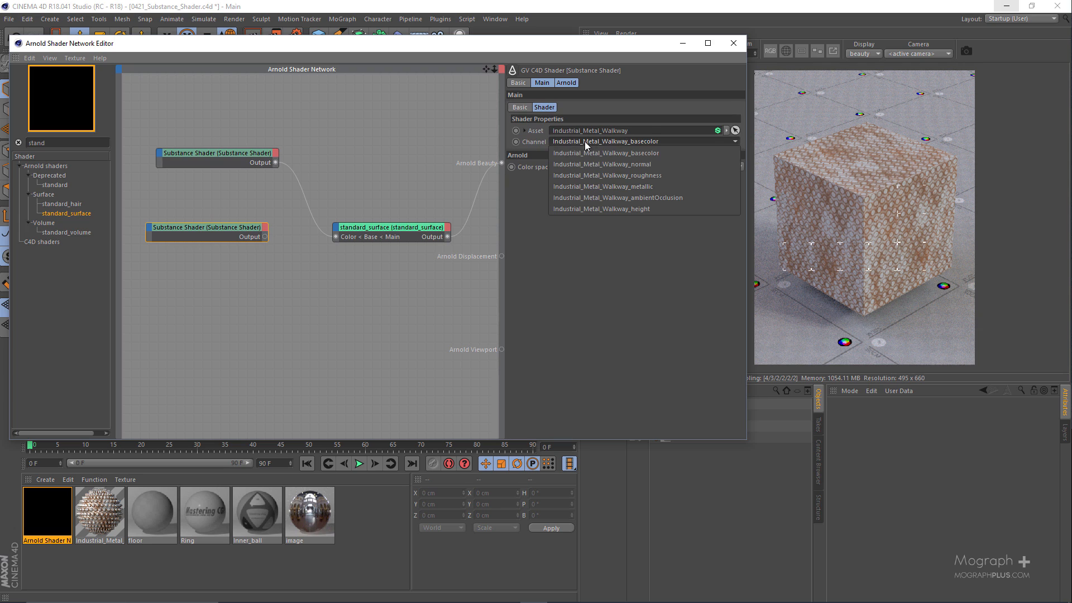
left_click(586, 189)
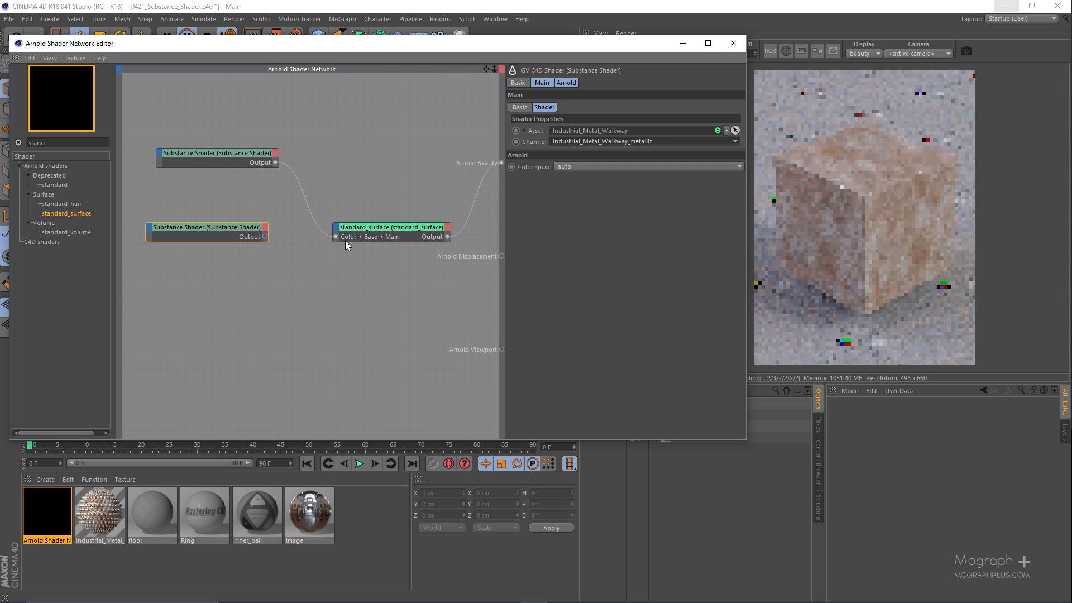
- Connect the metallic Substance Shader's output to the standard_surface node's Base Metalness
left_click_drag(265, 236, 340, 228)
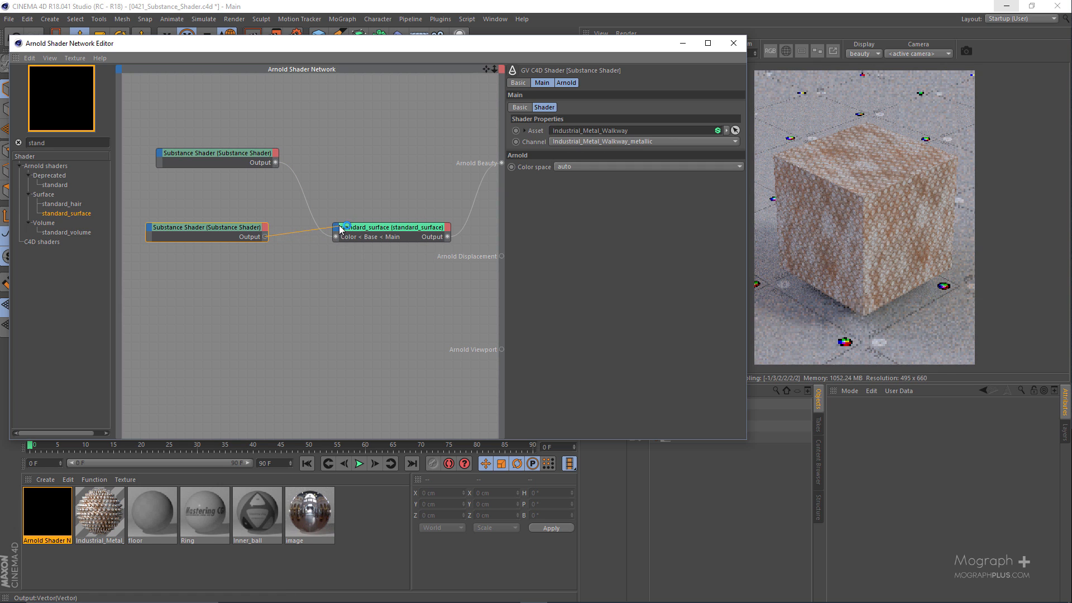
mouse_move(388, 239)
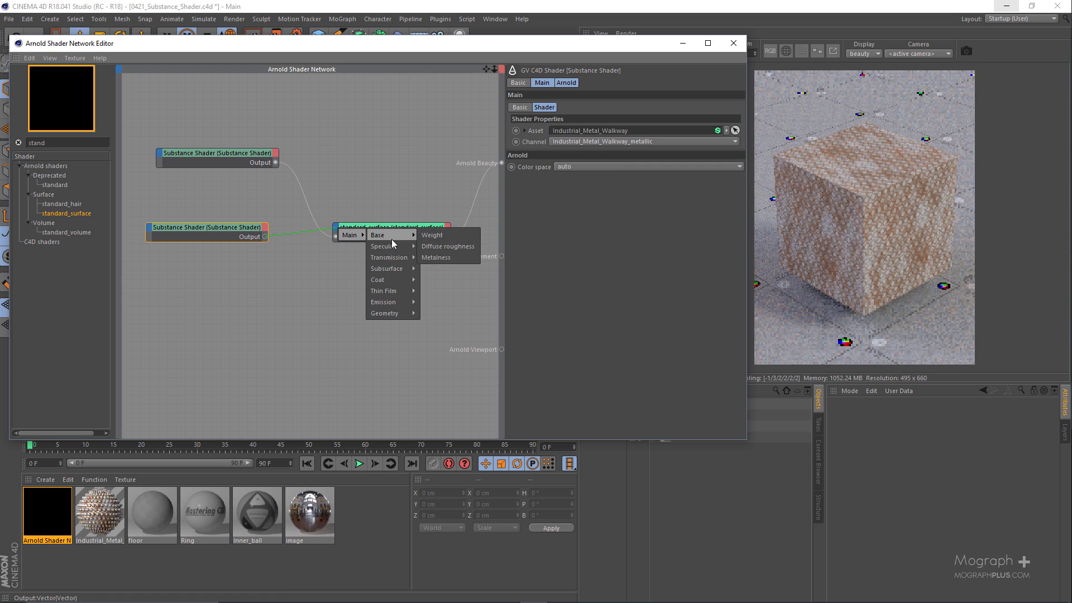
left_click(441, 258)
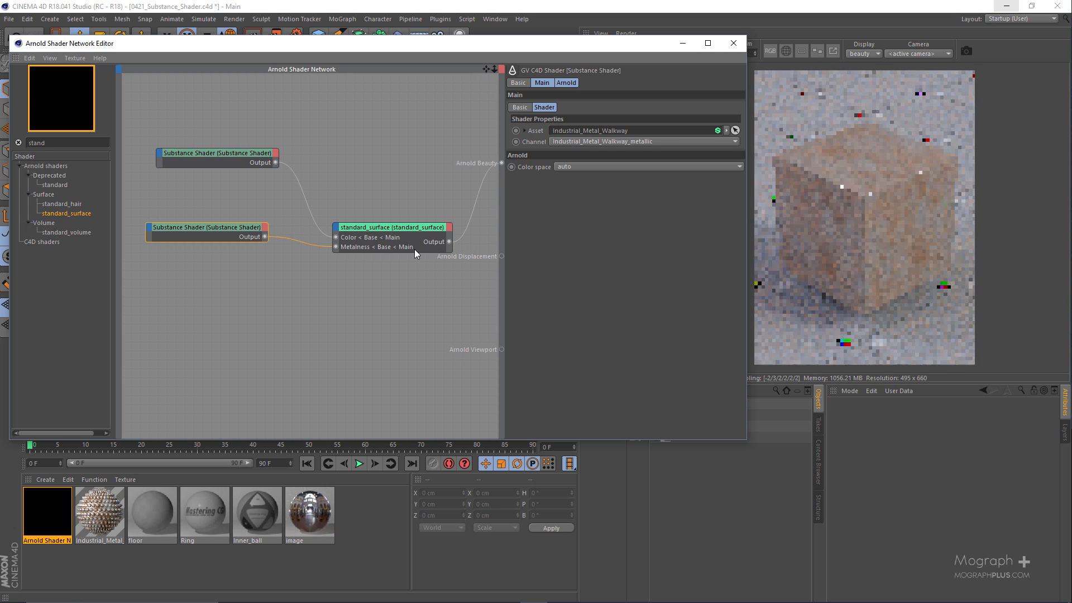
- Duplicate the metallic Substance Shader below it and set the copy's Channel to Industrial_Metal_Walkway_roughness
left_click_drag(210, 227, 215, 331, "ctrl")
left_click(605, 142)
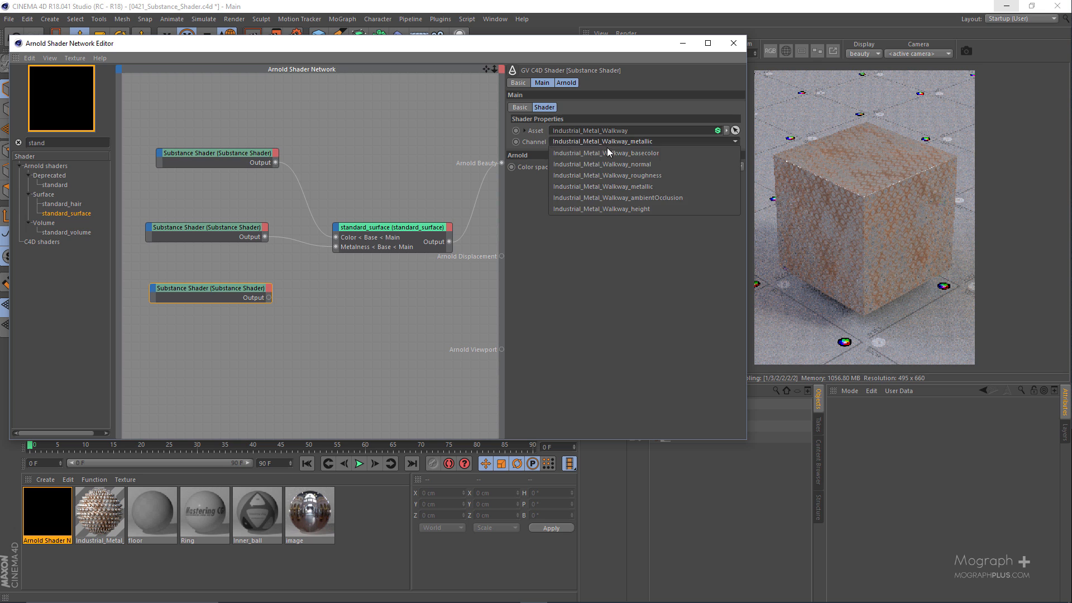
left_click(605, 172)
left_click(526, 130)
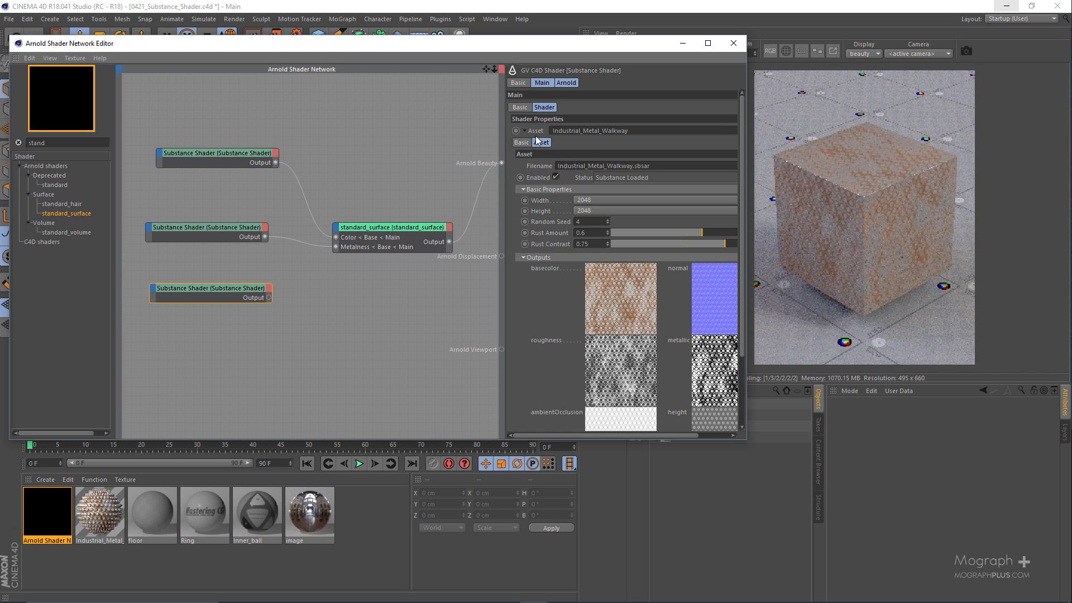
left_click(526, 131)
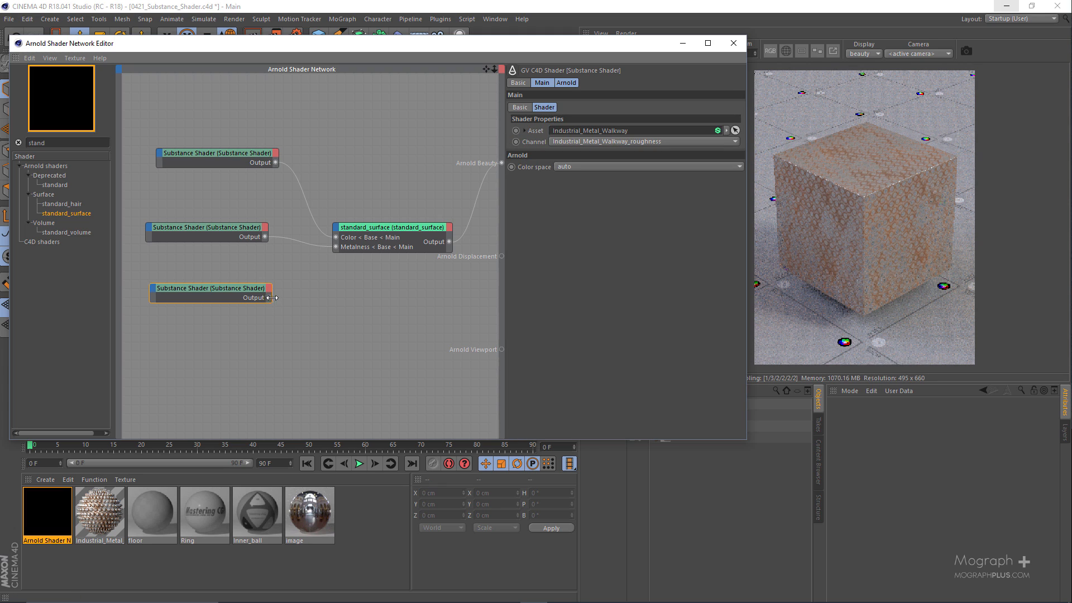
- Connect the roughness Substance Shader's output to the standard_surface node's Specular Roughness
left_click_drag(329, 229, 334, 228)
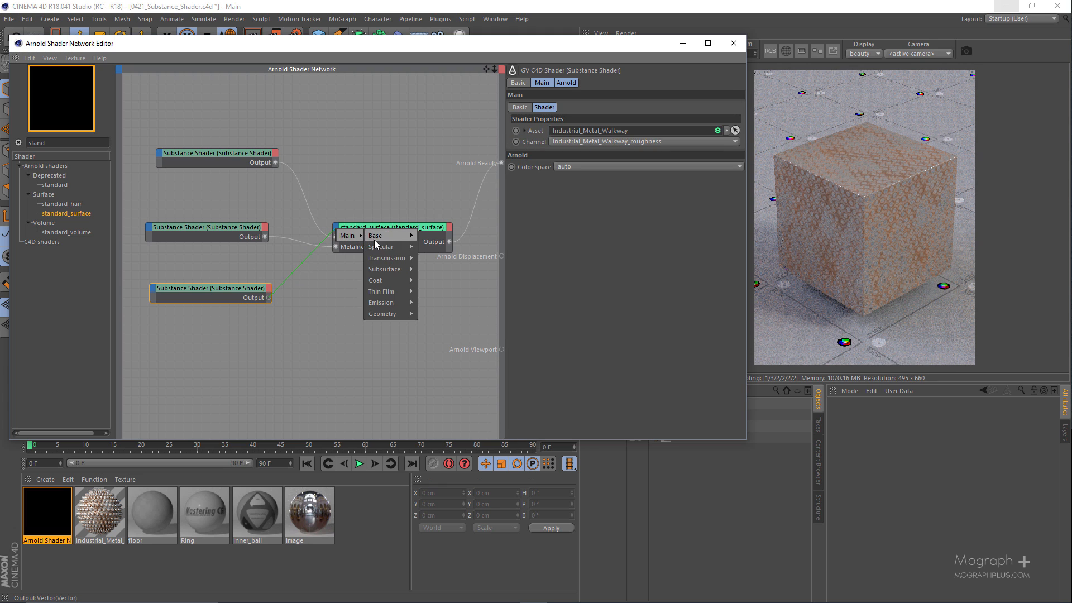
mouse_move(385, 247)
left_click(435, 269)
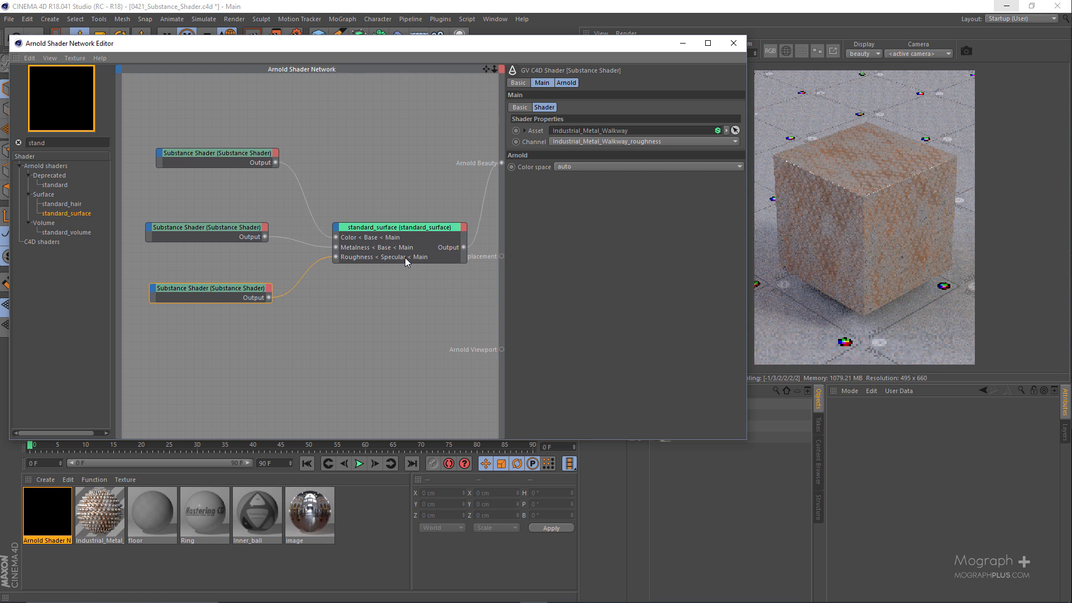
- Restrict the preview rendering to a region drawn around the cube
left_click_drag(620, 49, 583, 51)
left_click_drag(762, 109, 971, 325)
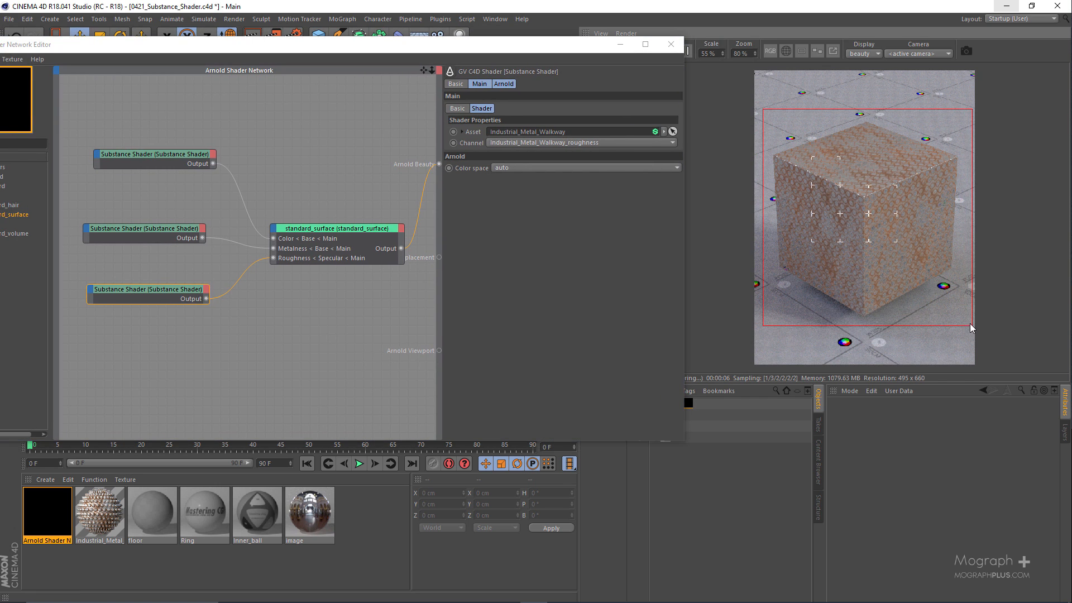
left_click_drag(526, 41, 696, 44)
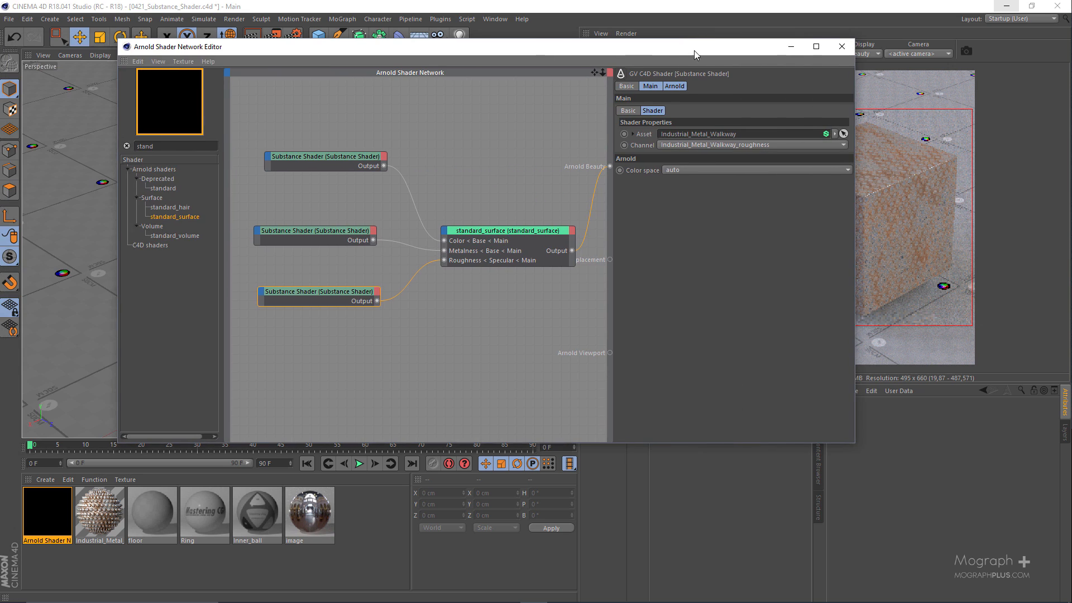
- Add a ramp_float node and route the roughness Substance Shader through its Input into the standard_surface node's Specular Roughness
double_click(186, 147)
type("ramp")
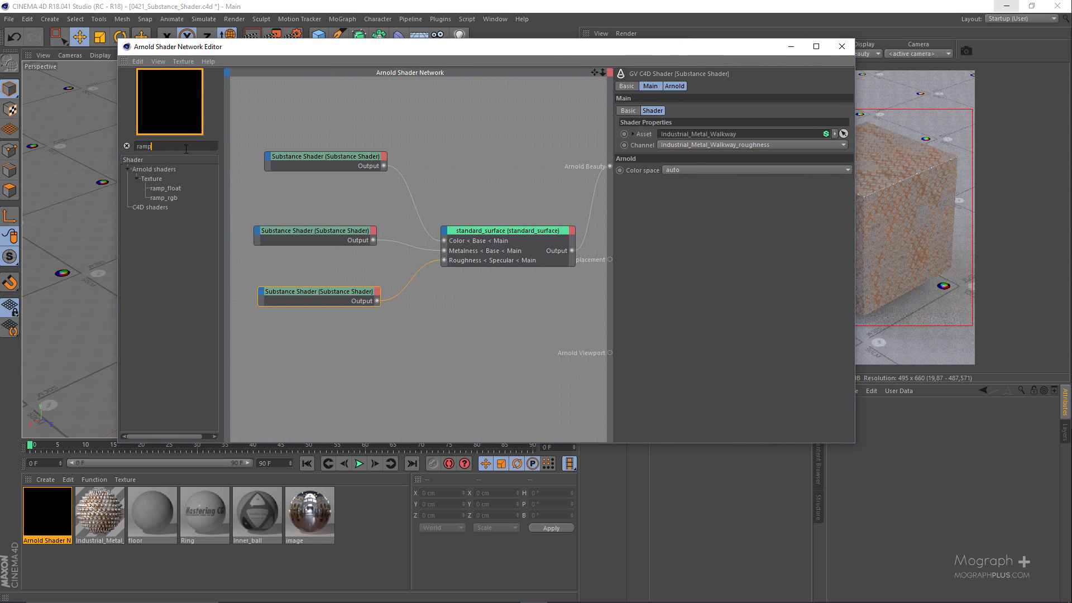
left_click_drag(168, 189, 453, 331)
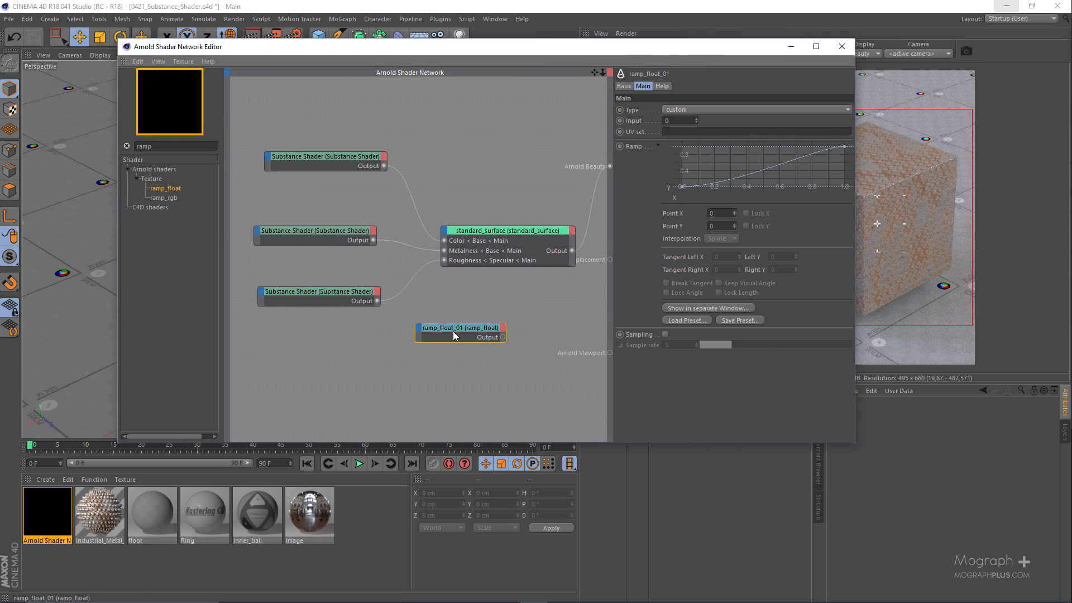
left_click(377, 302)
left_click_drag(389, 311, 420, 330)
left_click(498, 340)
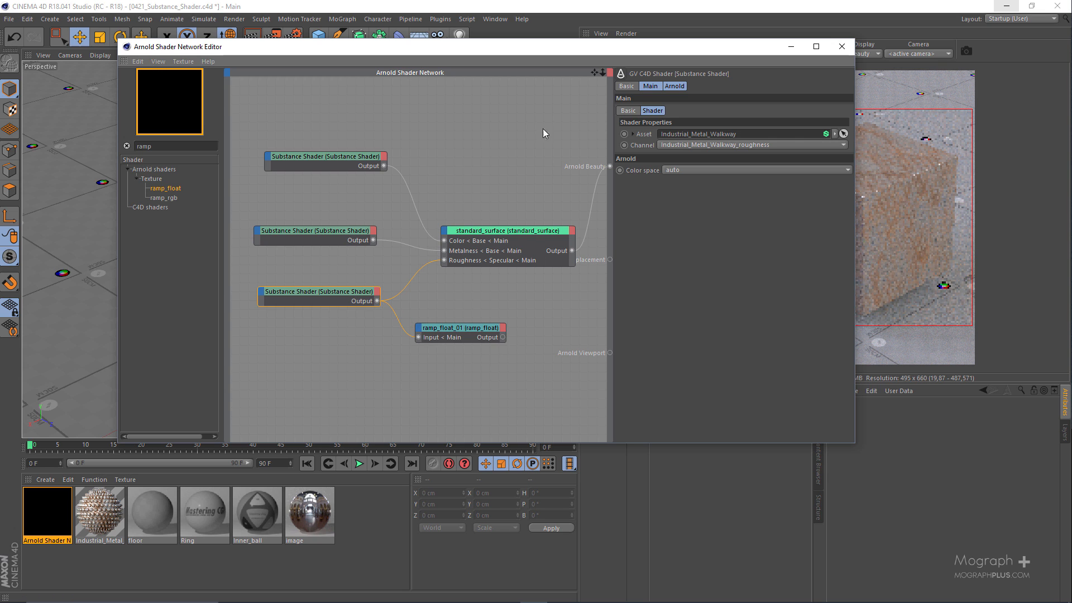
left_click_drag(537, 51, 382, 55)
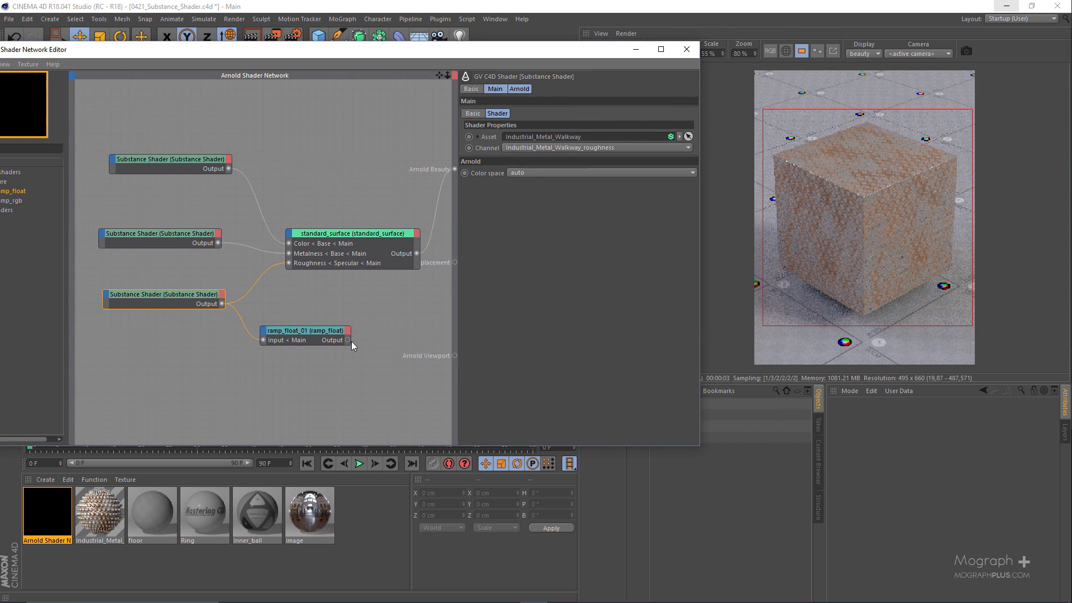
left_click_drag(347, 340, 288, 264)
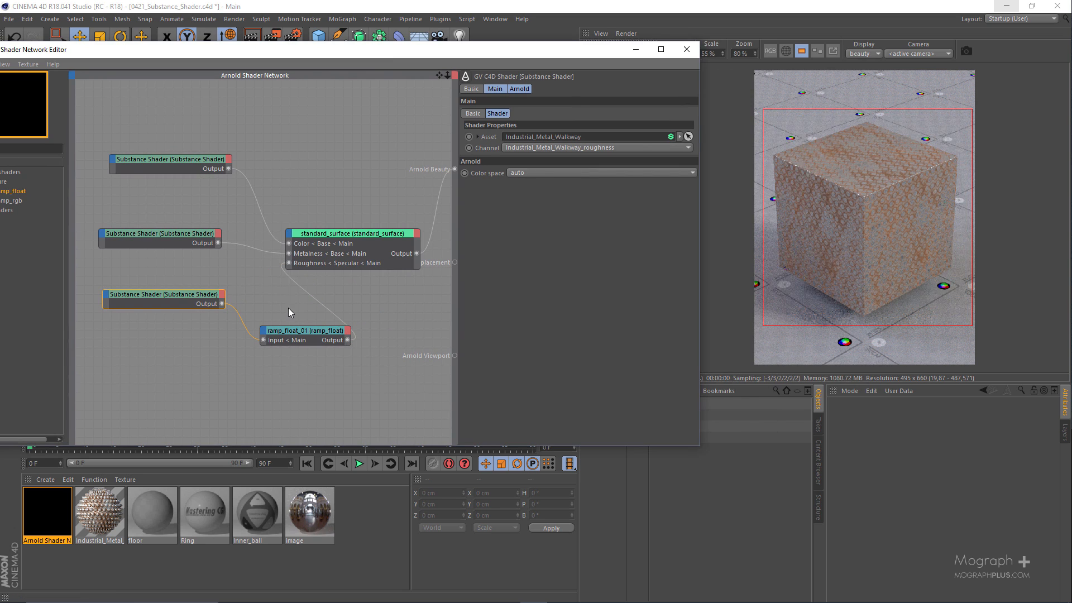
- Try the ramp_float curve with its start point at about Y 0.556 and its end point at about Y 0.167, restoring each point
left_click(289, 335)
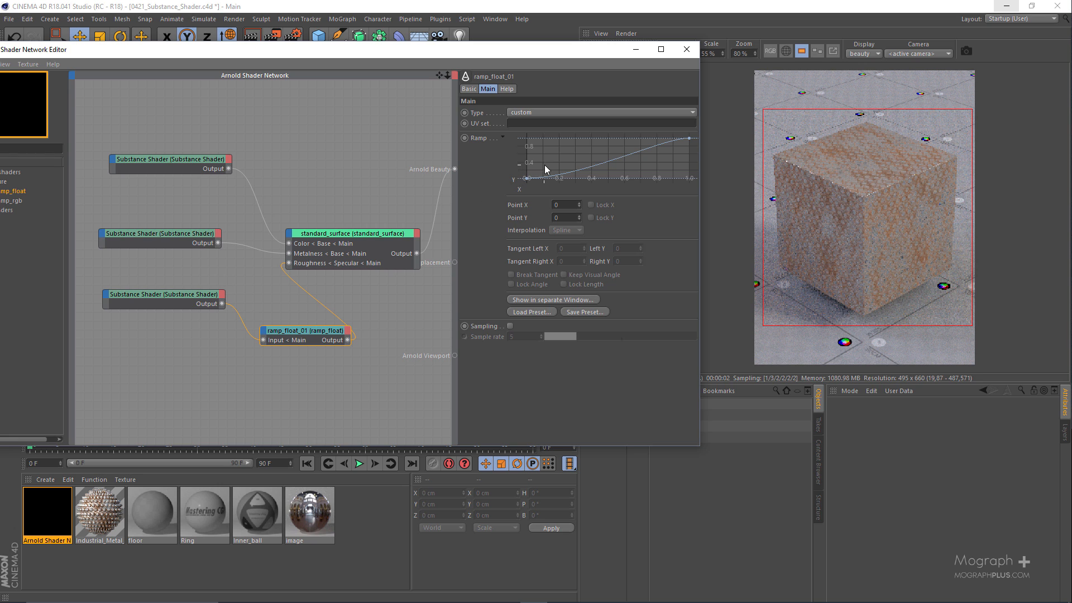
left_click(527, 179)
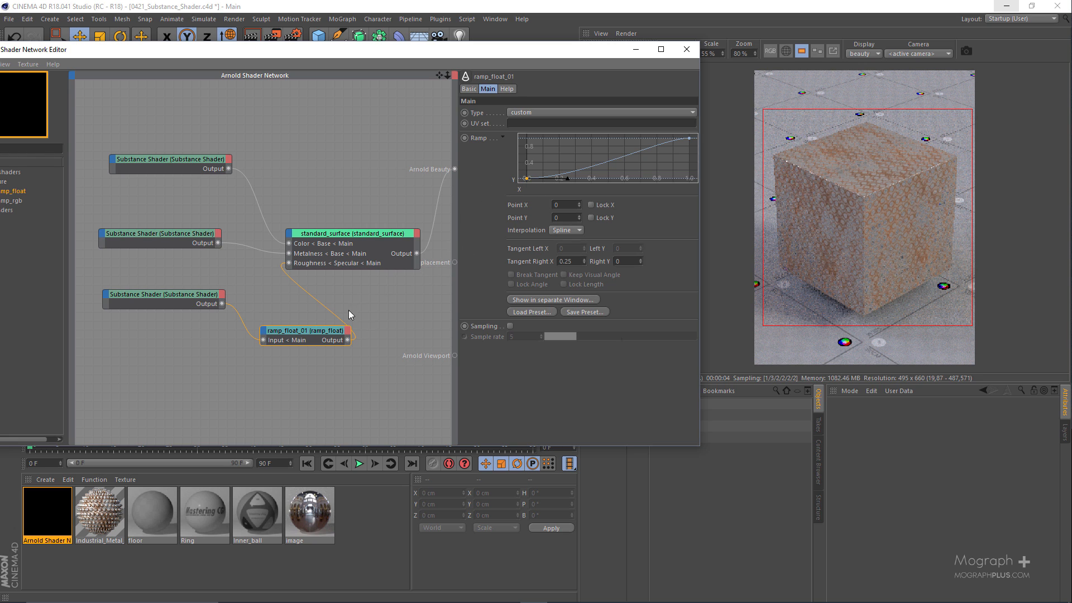
left_click_drag(527, 179, 513, 160)
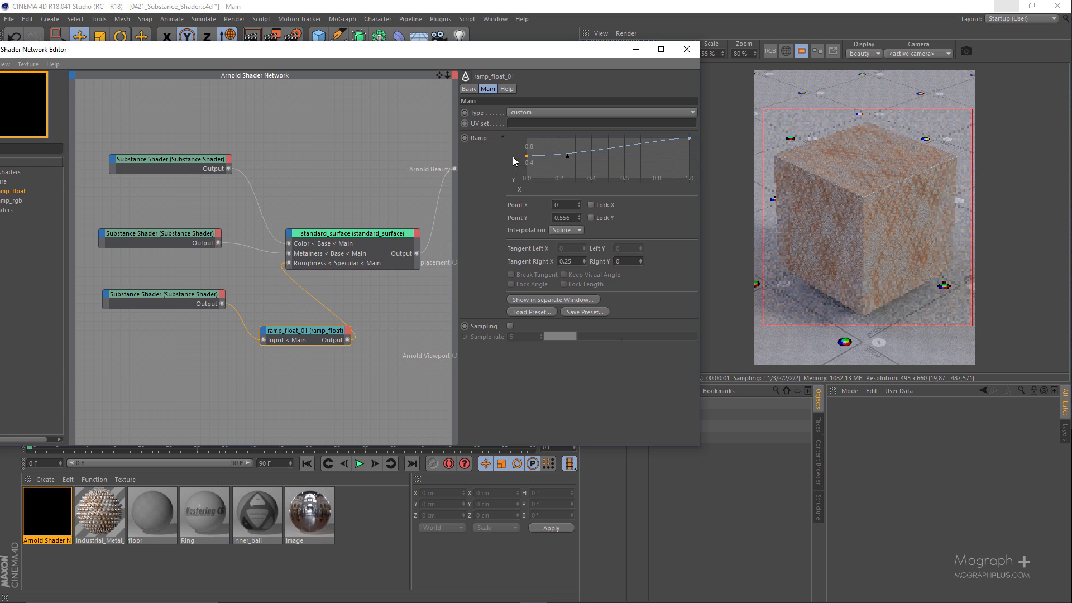
left_click_drag(525, 160, 531, 197)
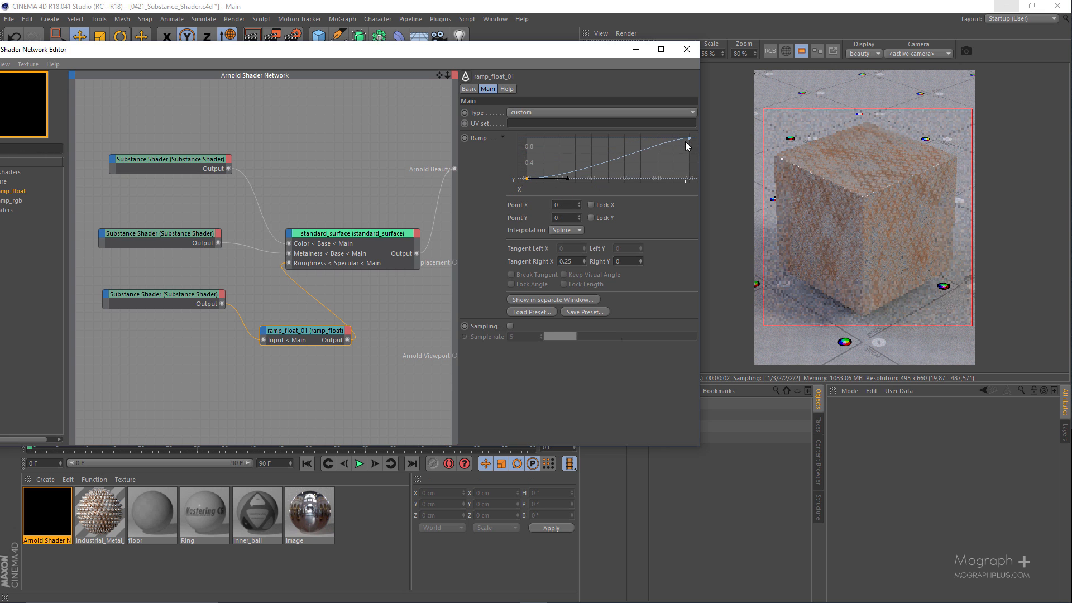
left_click_drag(689, 139, 699, 176)
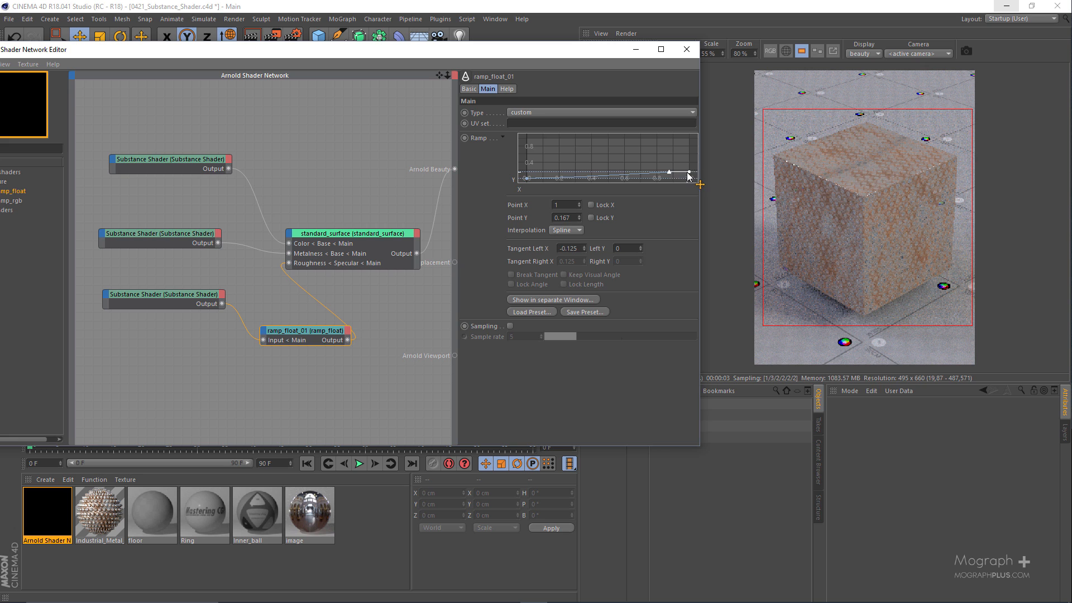
left_click_drag(690, 176, 692, 138)
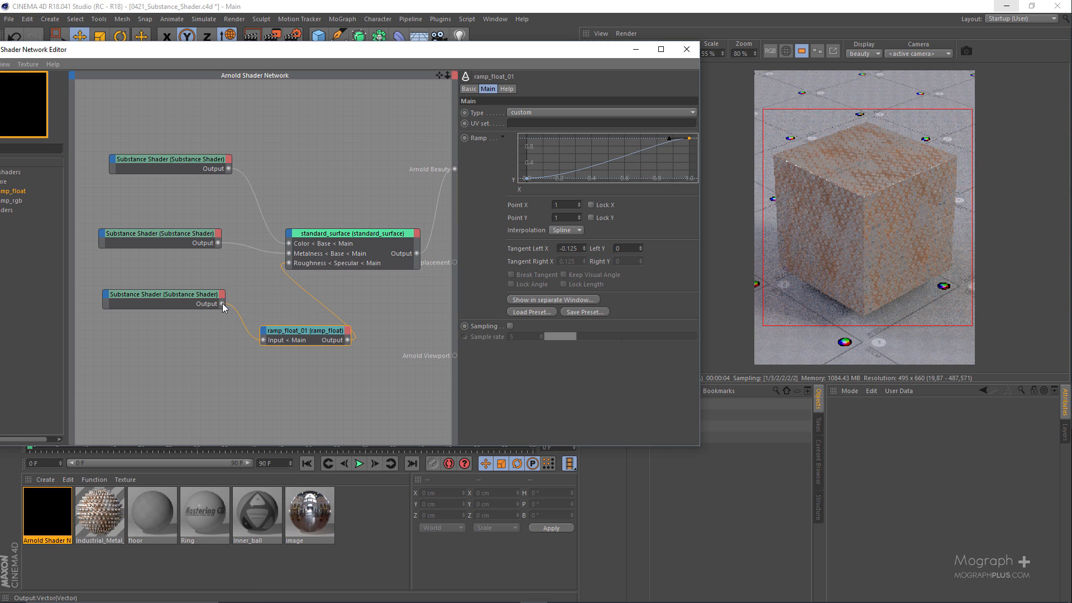
- Reconnect the roughness Substance Shader directly to Specular Roughness and delete the ramp_float node
left_click_drag(223, 304, 293, 262)
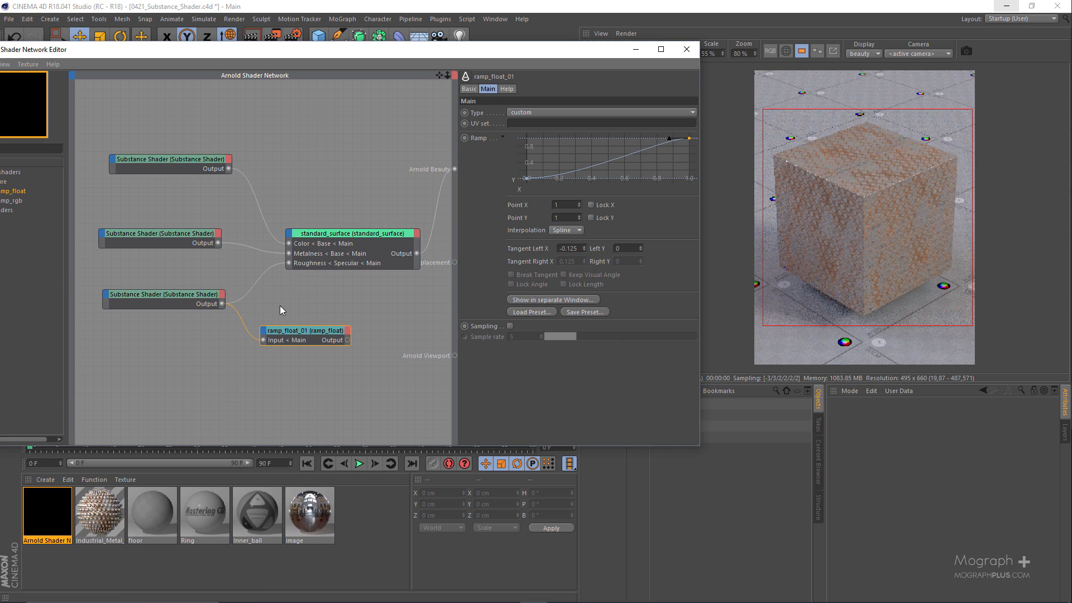
key("Delete")
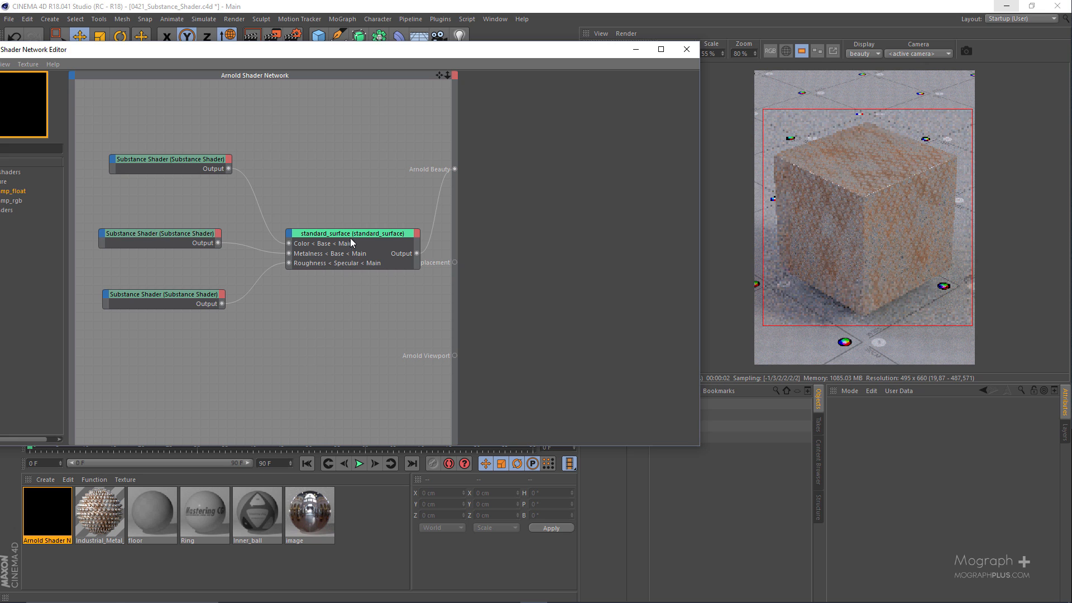
- Tidy the network by moving the standard_surface node slightly up and lining up the metallic Substance Shader with its Metalness input
left_click_drag(354, 235, 358, 219)
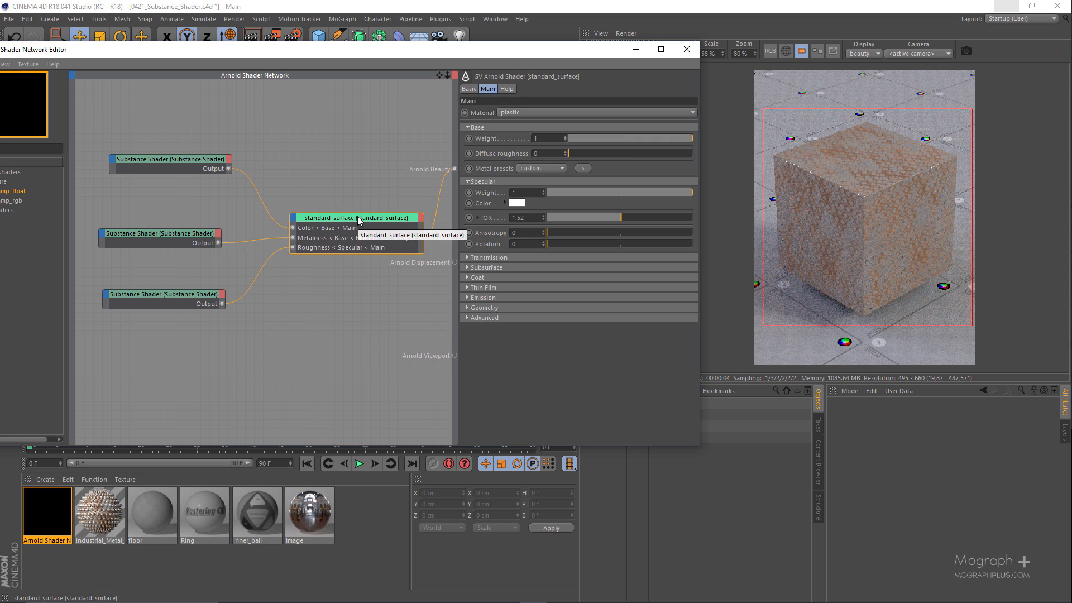
left_click(356, 189)
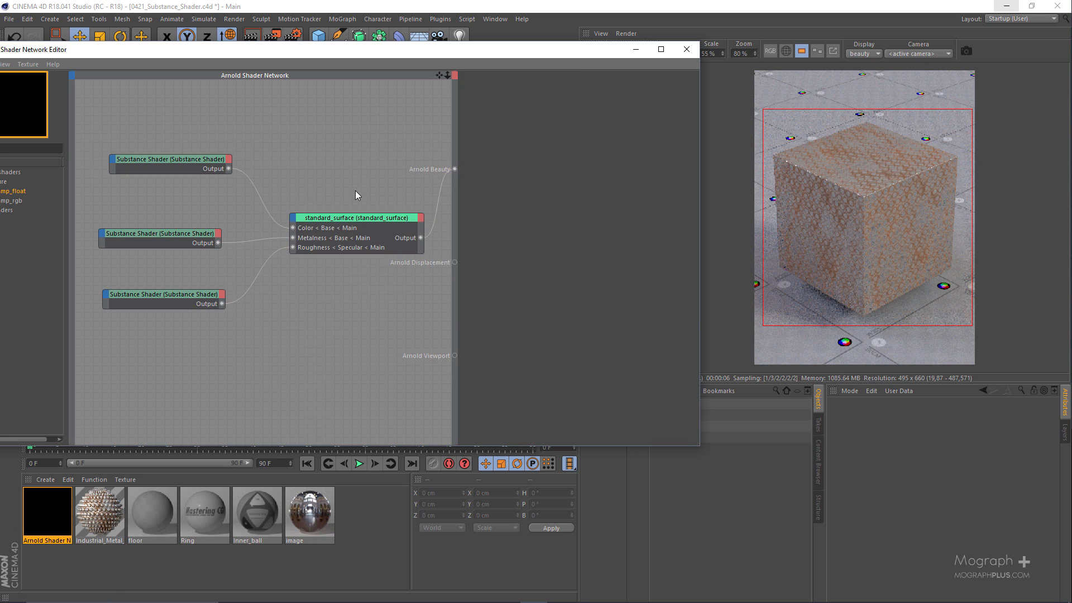
left_click_drag(461, 42, 510, 47)
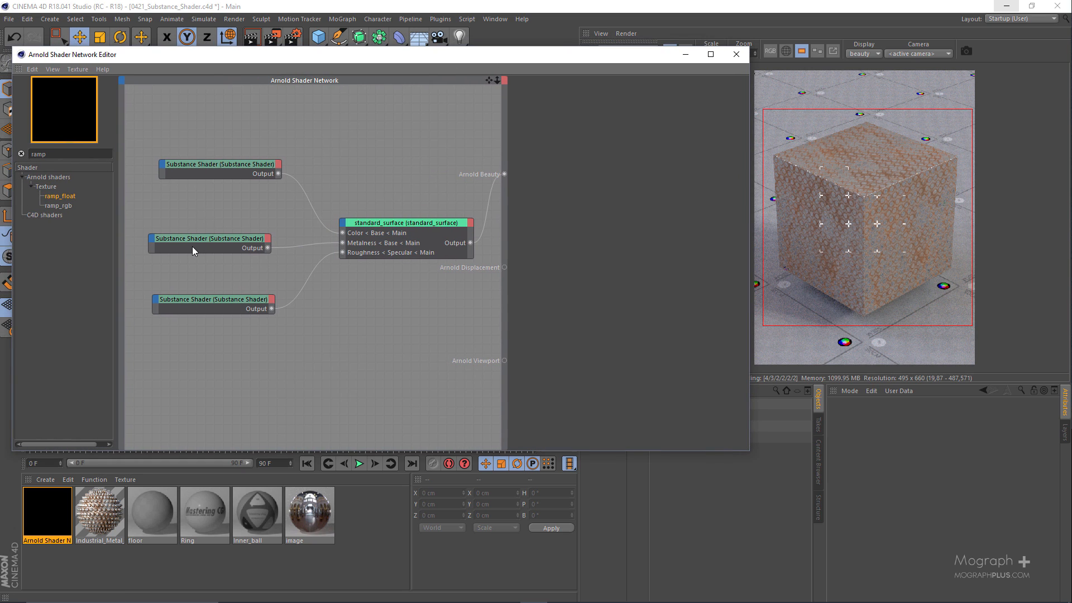
left_click_drag(194, 243, 198, 238)
- Add a normal_displacement node below the shaders and connect its output to Arnold Displacement
double_click(77, 155)
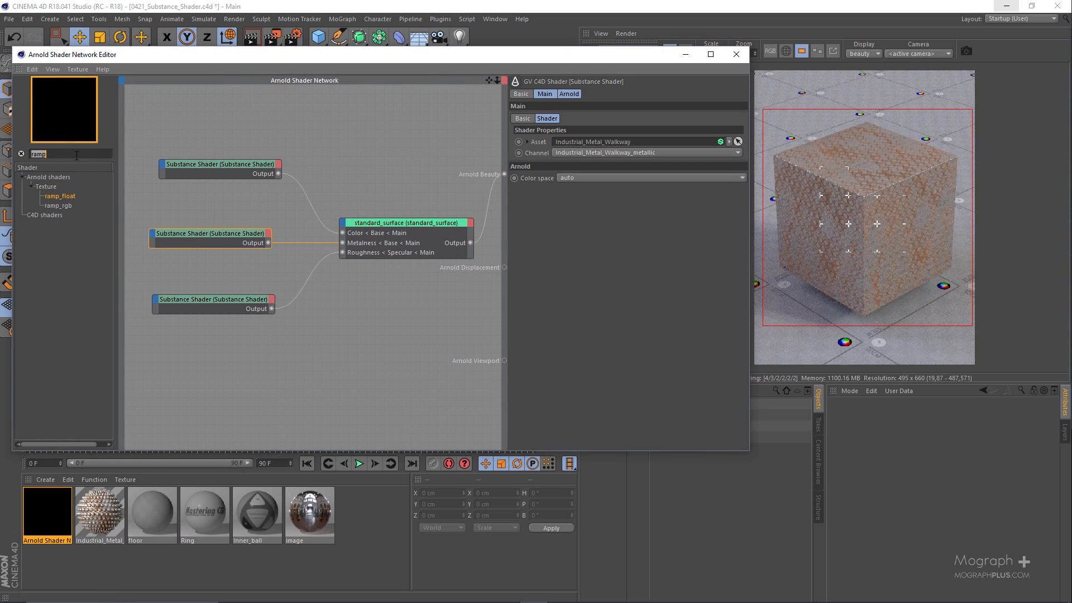
type("dis")
left_click_drag(84, 195, 411, 365)
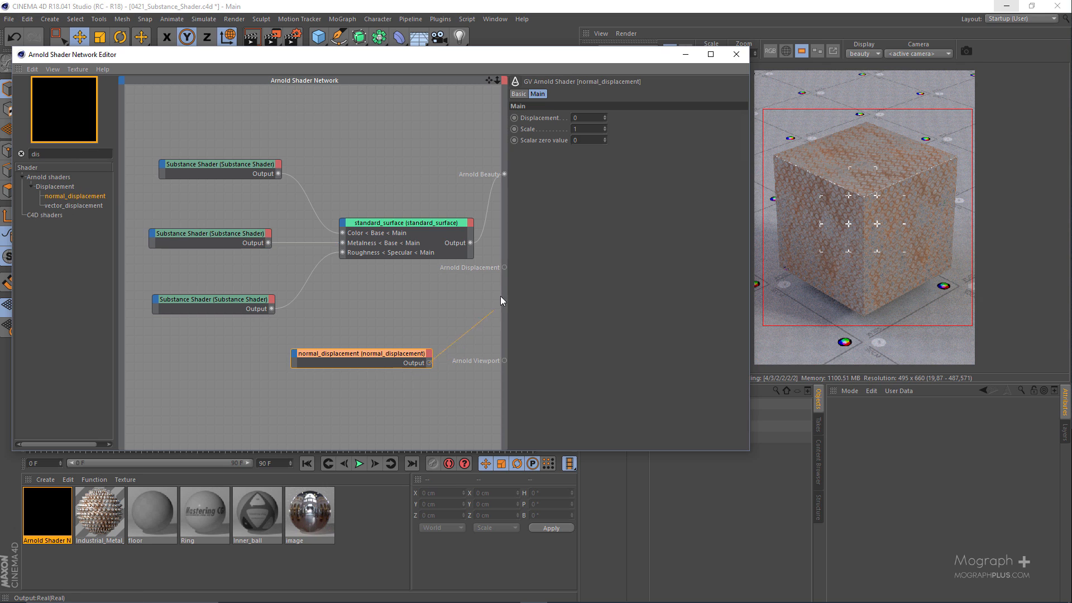
left_click_drag(501, 301, 503, 267)
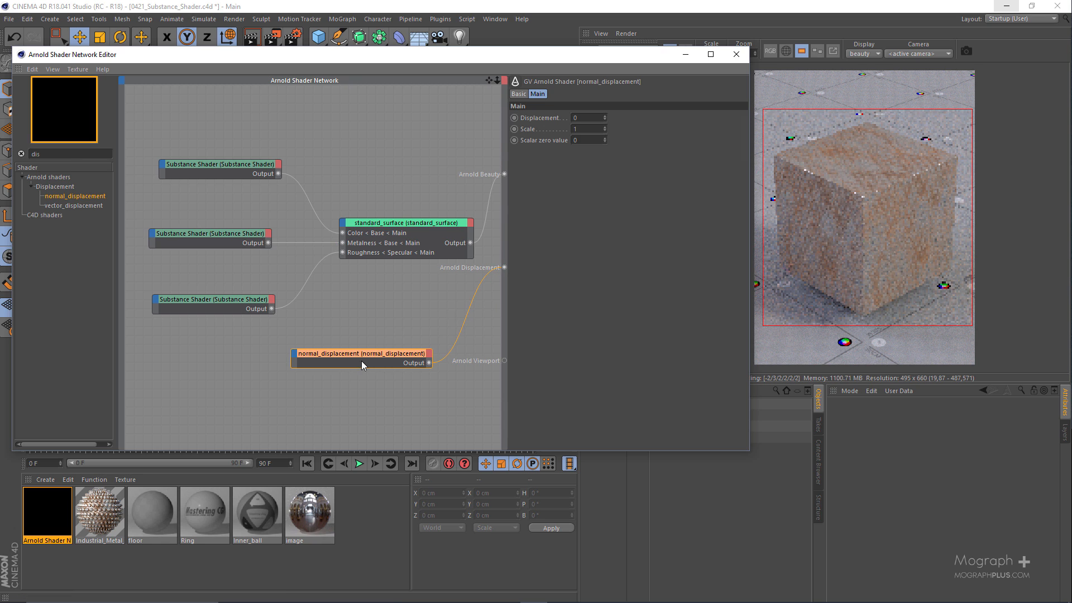
- Duplicate the roughness Substance Shader beside the normal_displacement node and set the copy's channel to Industrial_Metal_Walkway_height
left_click(335, 312)
left_click(239, 301)
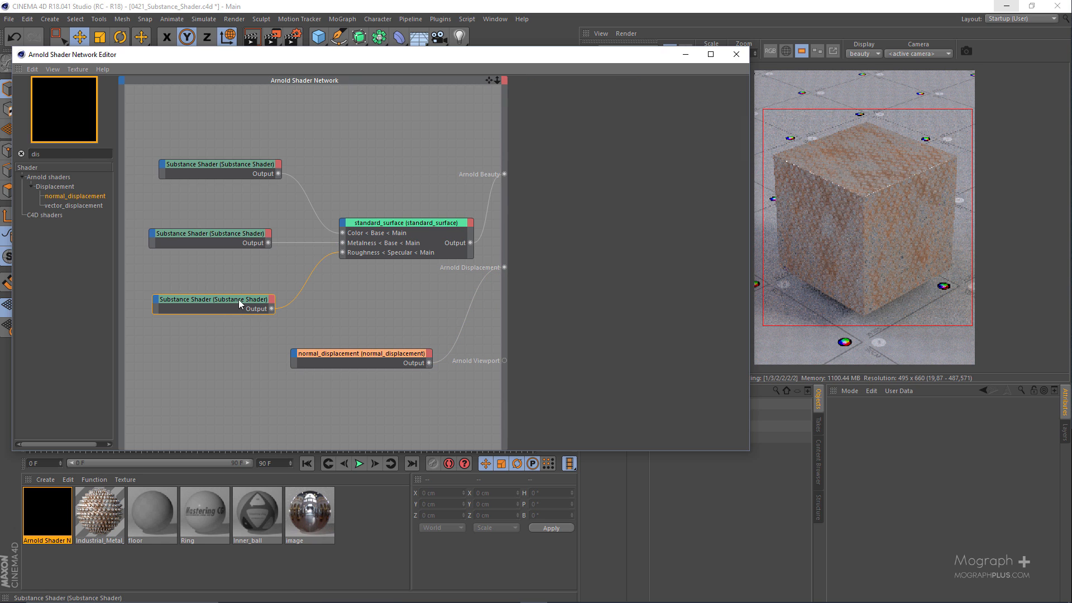
left_click_drag(239, 299, 230, 353, "ctrl")
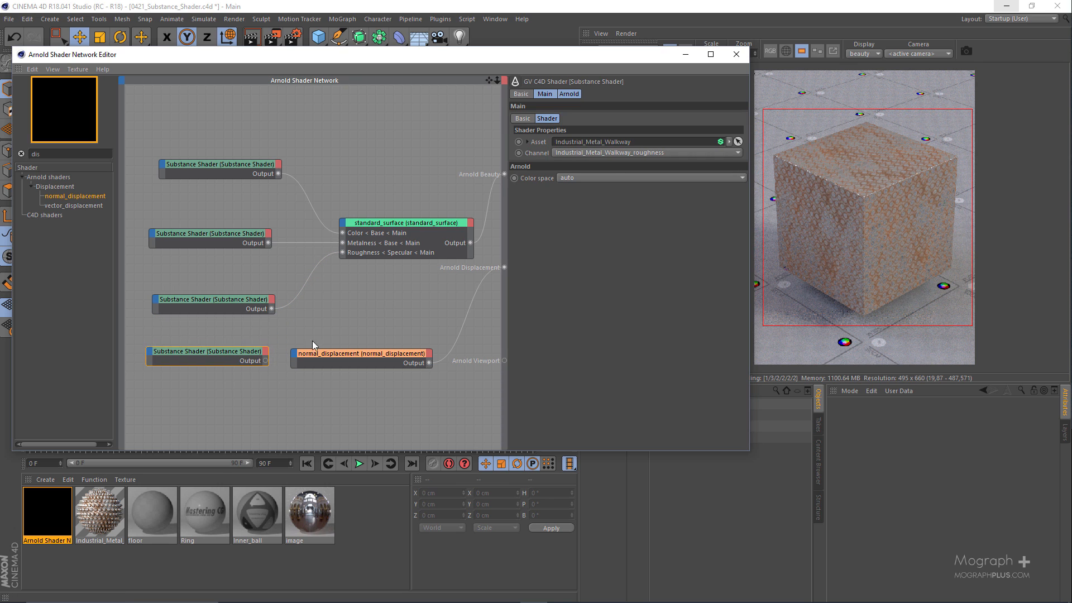
left_click(680, 153)
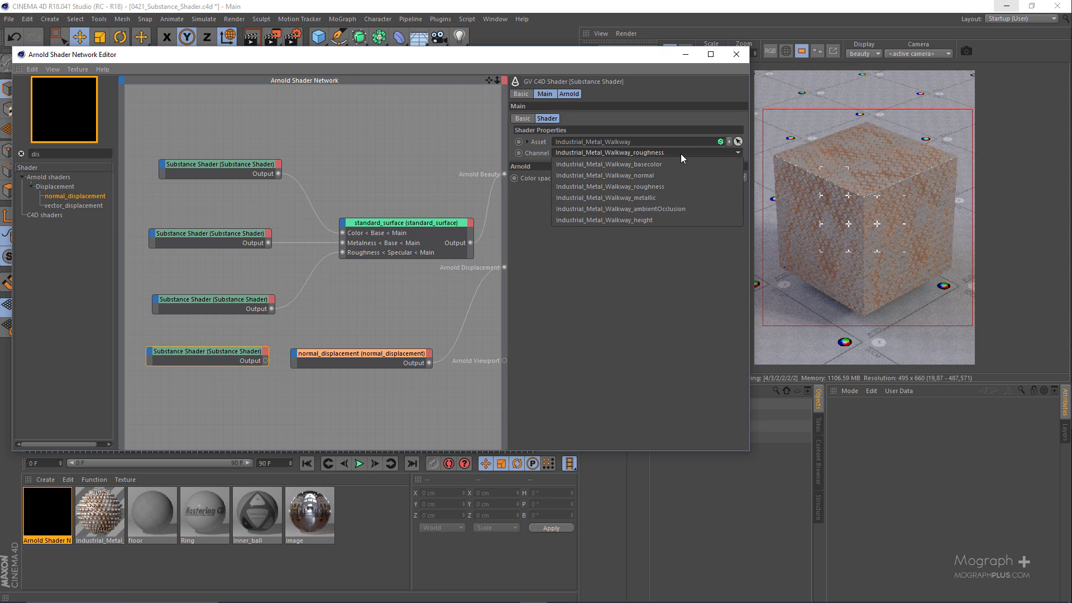
left_click(673, 220)
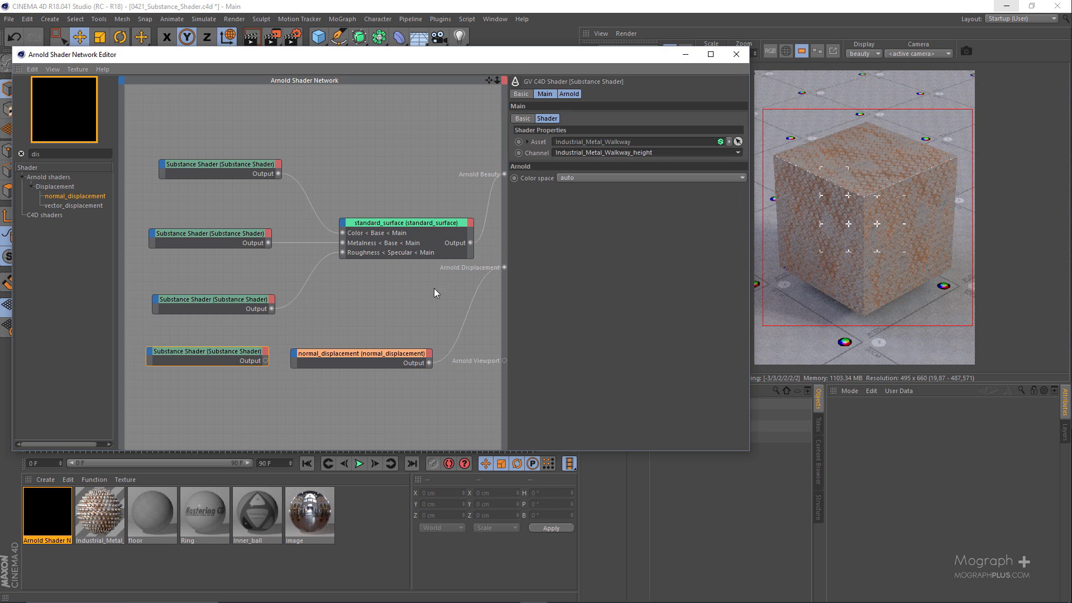
- Connect the height Substance Shader to the normal_displacement node's Displacement input and set the node's Scale to 0.02
left_click_drag(266, 360, 294, 356)
left_click(340, 357)
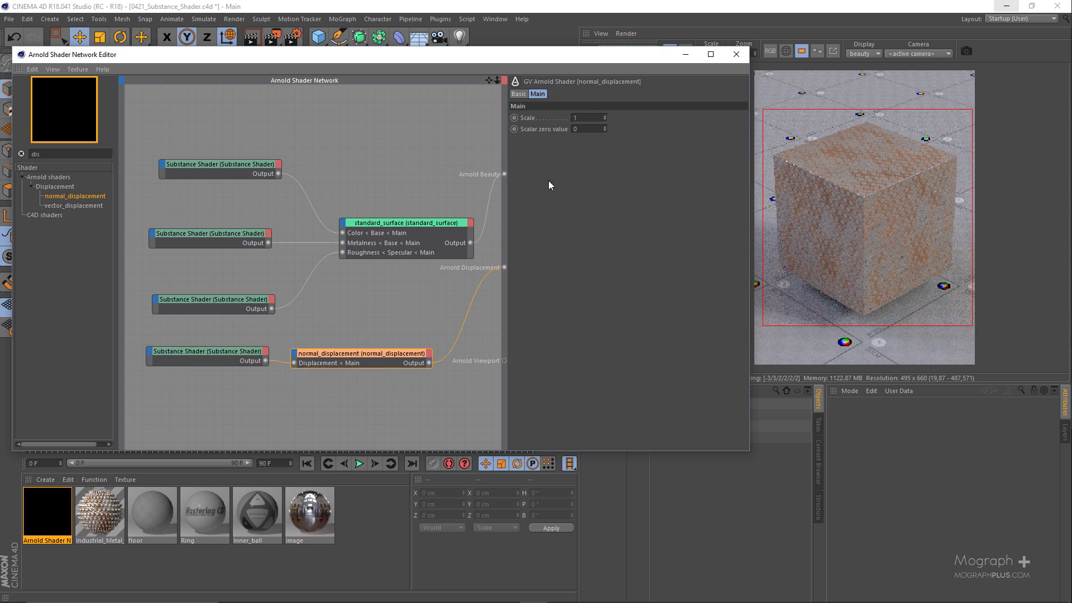
left_click_drag(588, 116, 539, 119)
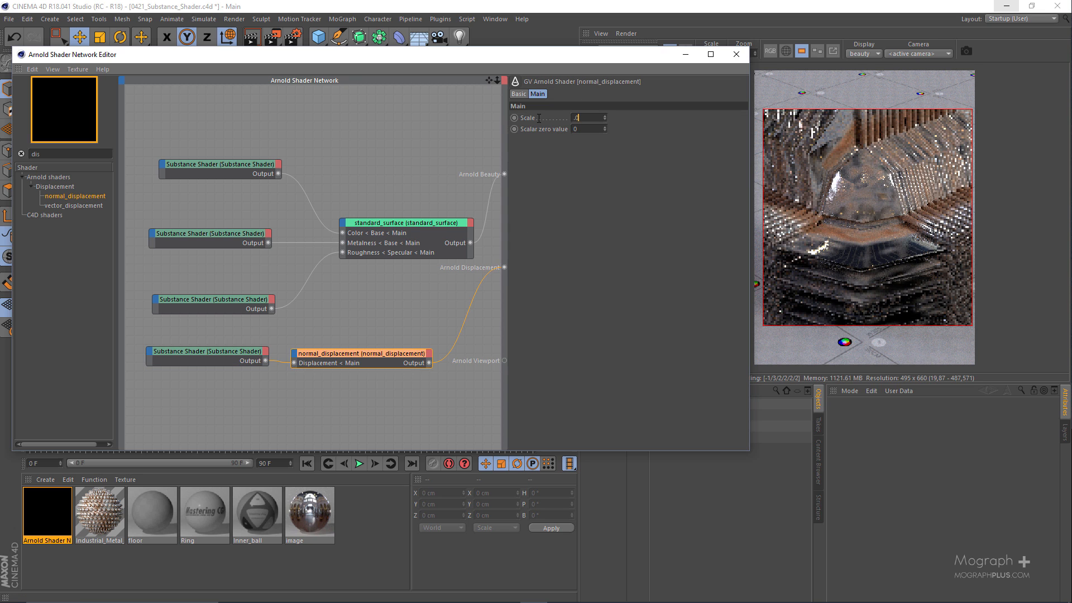
type("0.02")
key("Return")
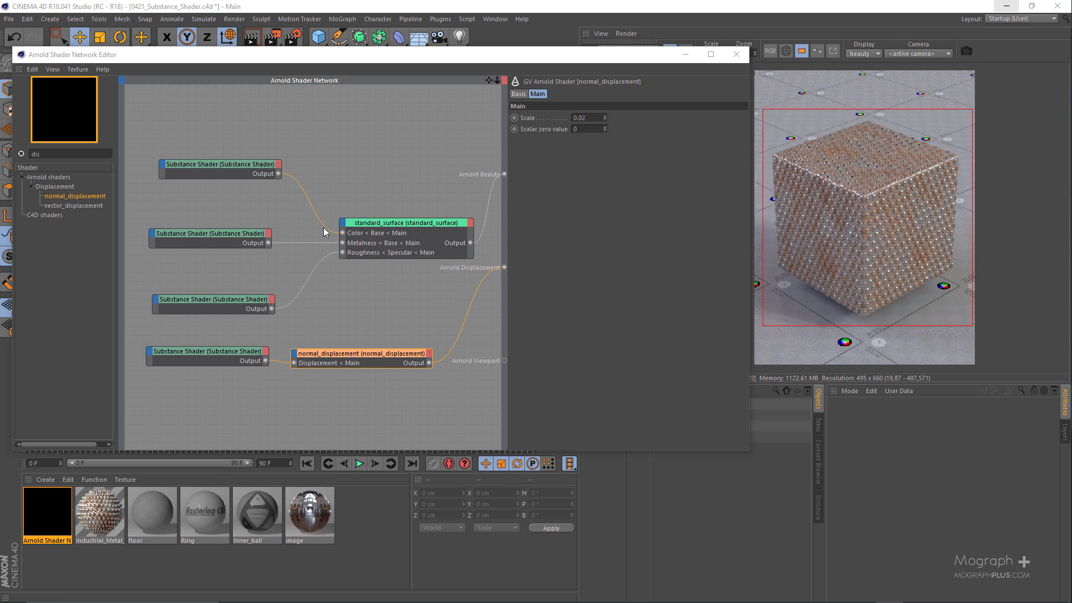
- Expand the Industrial_Metal_Walkway asset settings in the base color Substance Shader and set Rust Amount to 0.8
left_click_drag(537, 55, 498, 51)
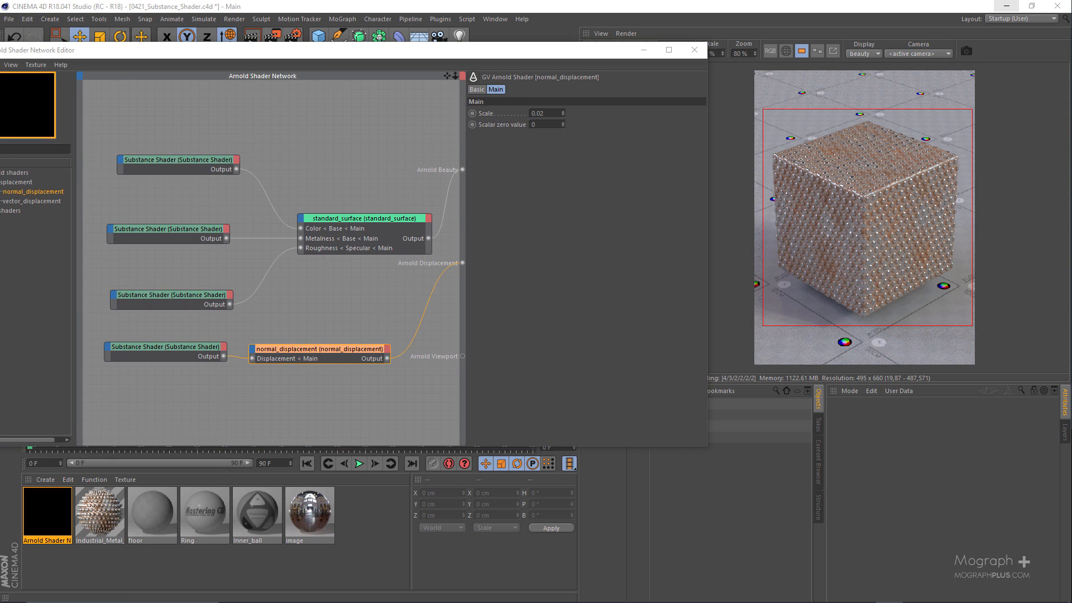
left_click(190, 139)
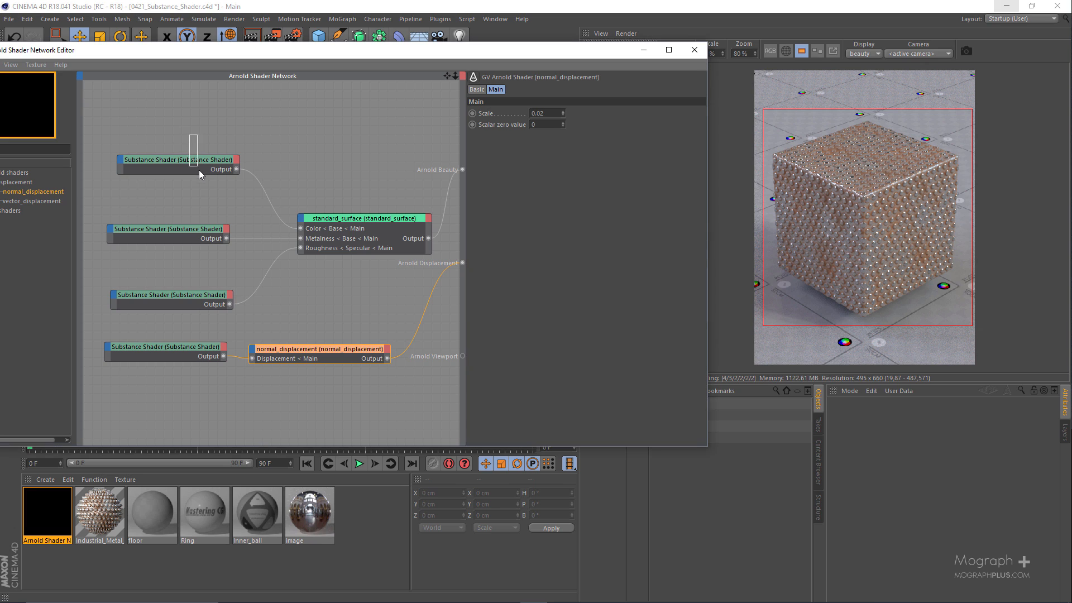
left_click_drag(203, 178, 203, 179)
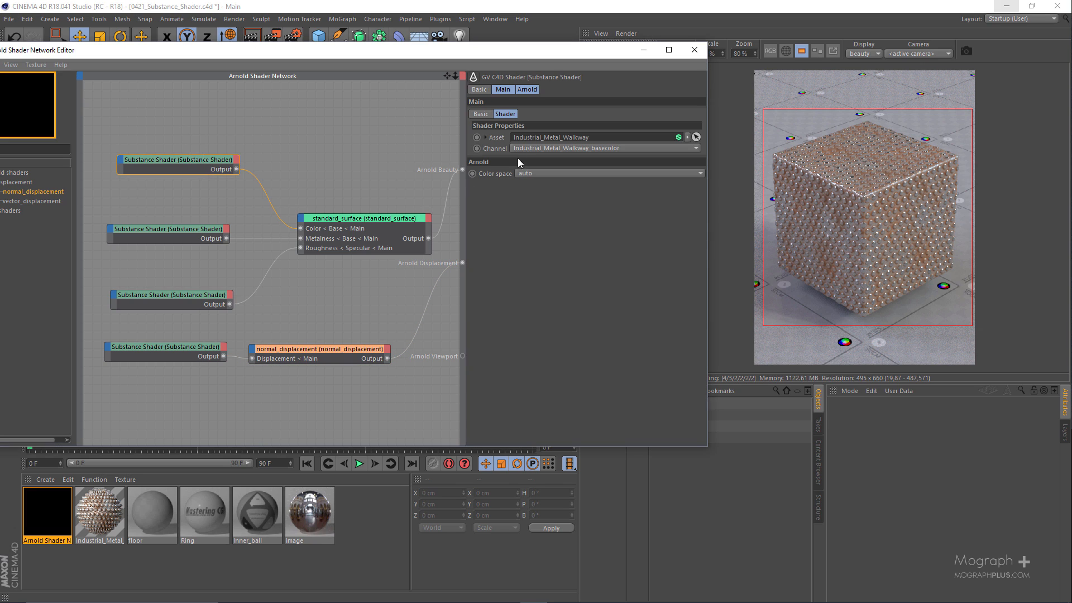
left_click(485, 137)
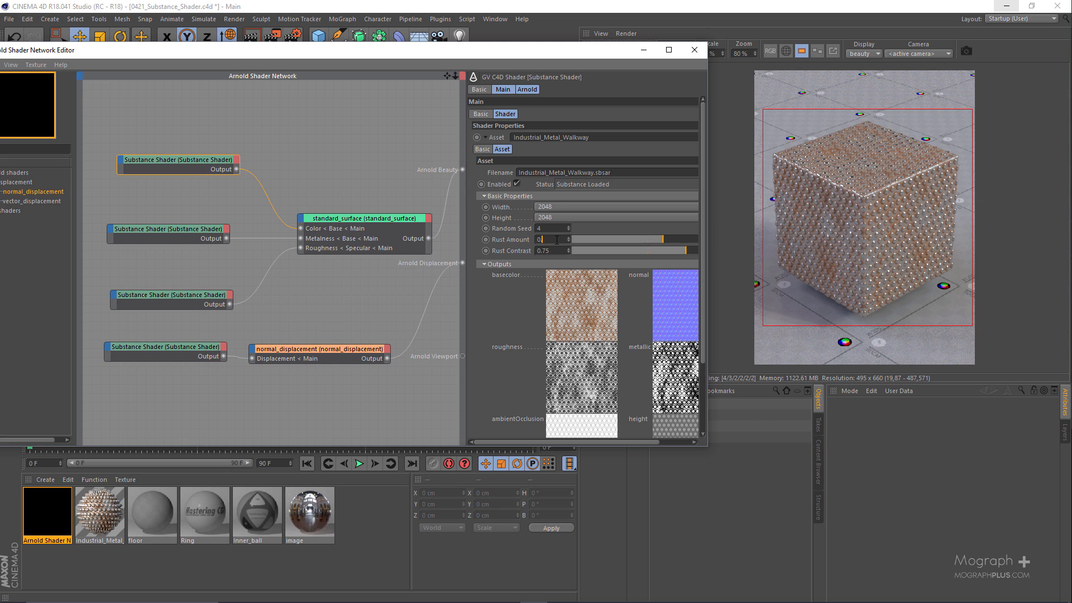
key("Return")
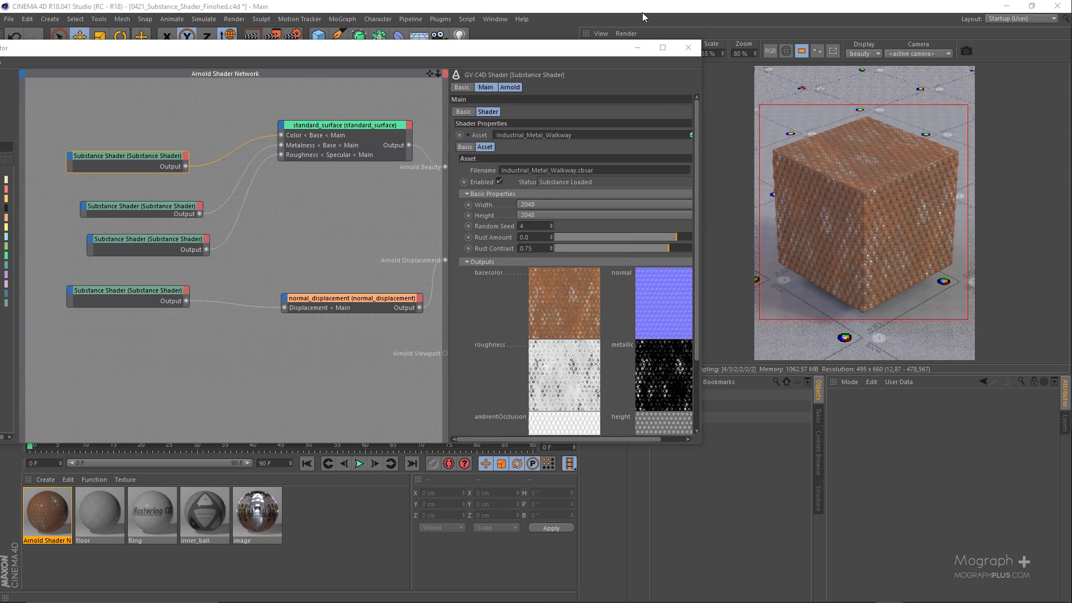
- Collapse the asset settings, stop the interactive Arnold render, and close the shader network editor
left_click_drag(600, 55, 465, 81)
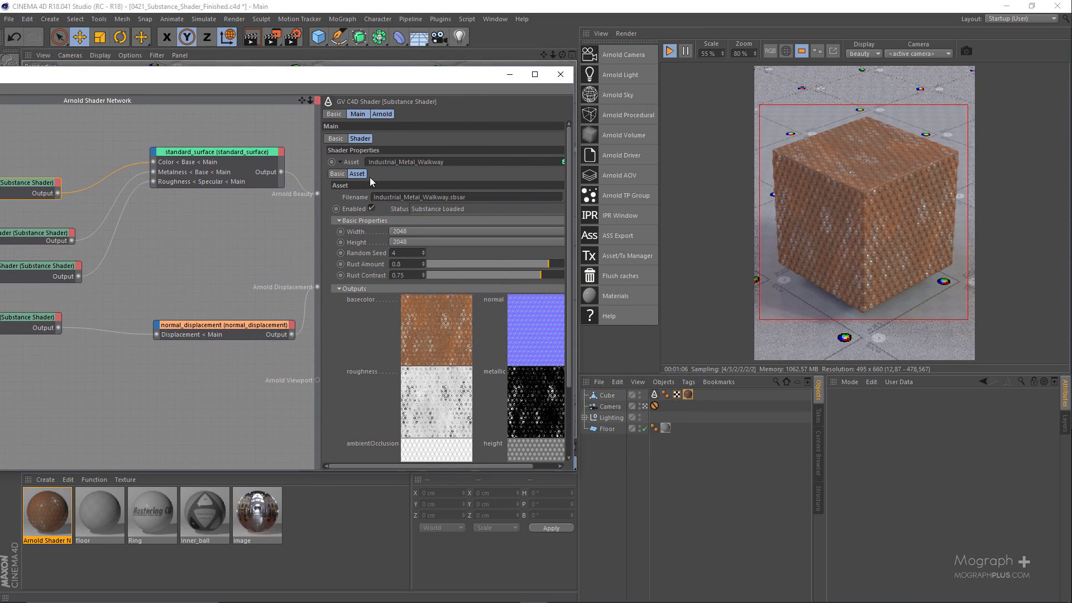
left_click(340, 161)
left_click(668, 50)
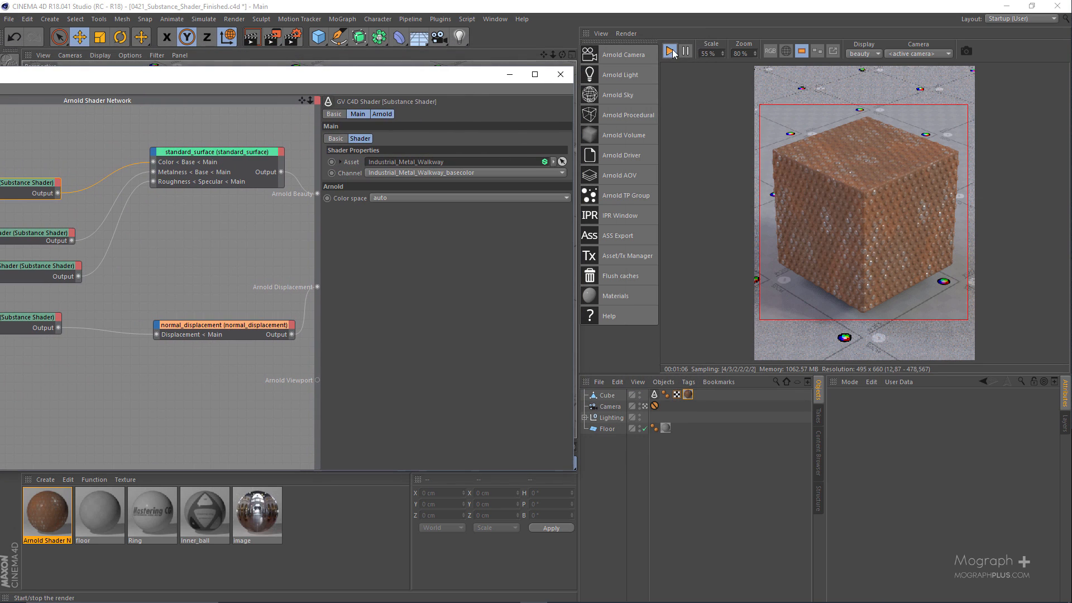
left_click(561, 73)
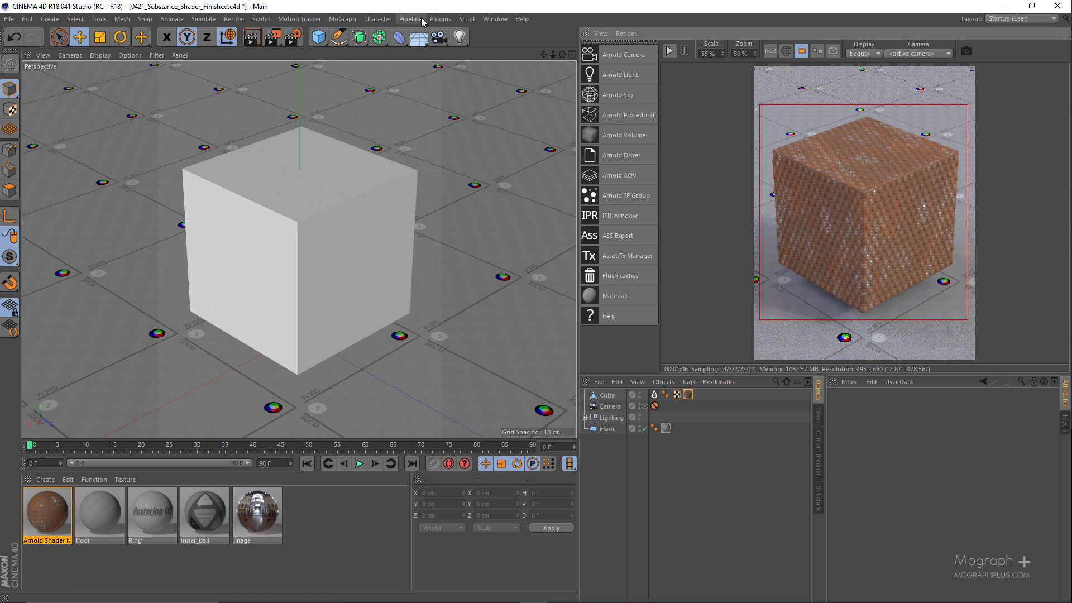
- Select Industrial_Metal_Walkway in the Substance Asset Manager and convert the asset to an Arnold material
left_click(411, 19)
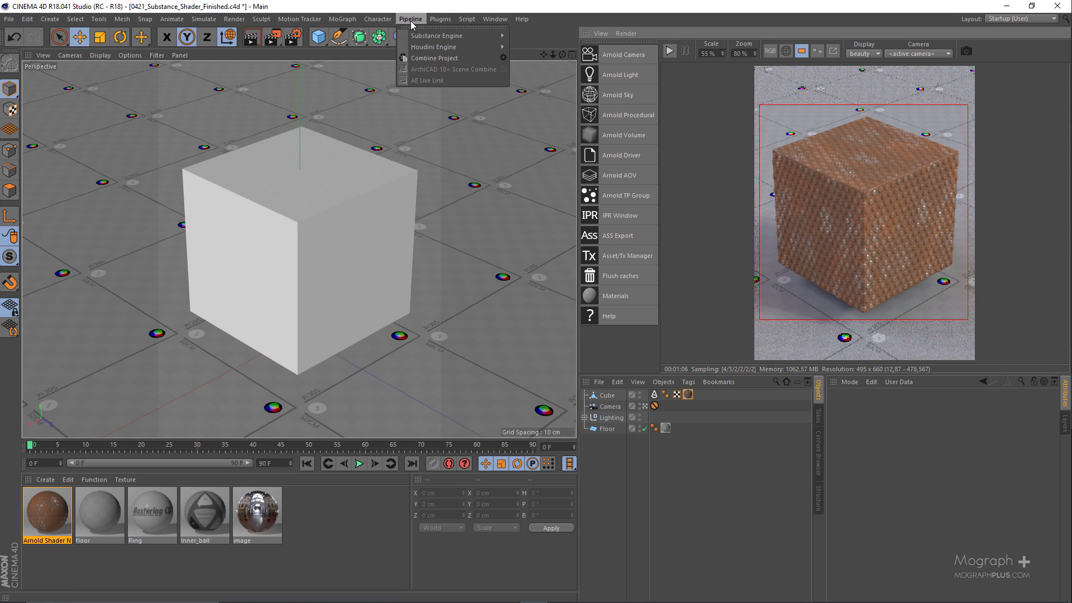
mouse_move(446, 36)
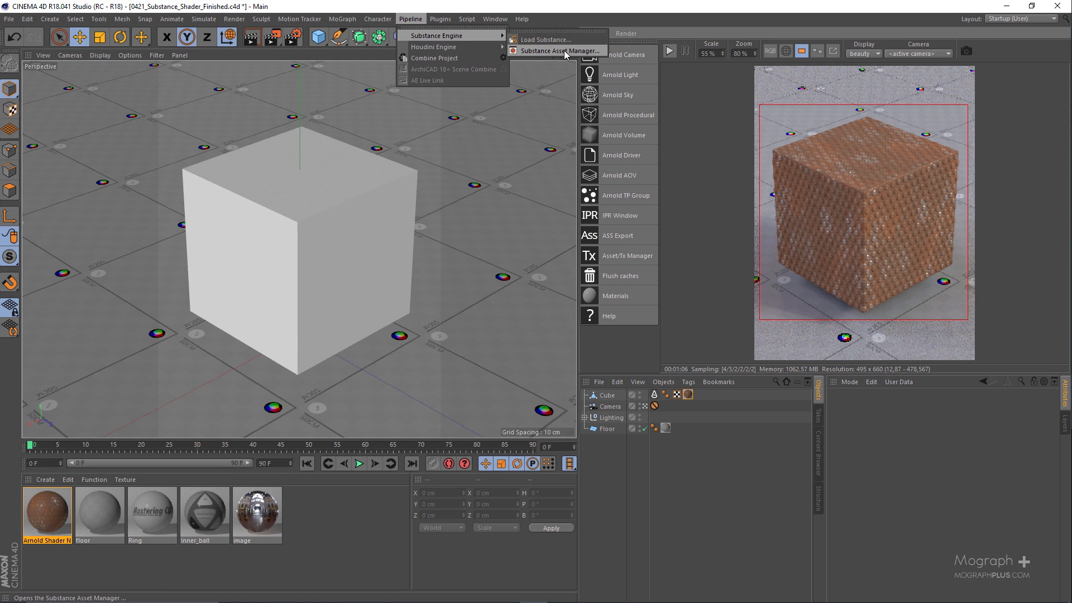
left_click(564, 52)
left_click(316, 276)
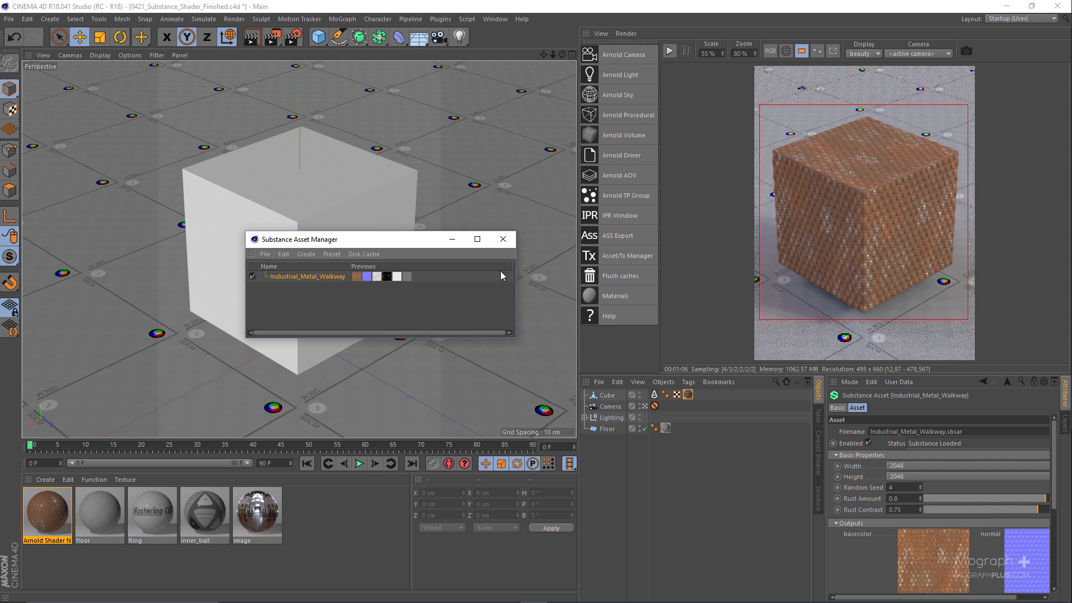
left_click(636, 297)
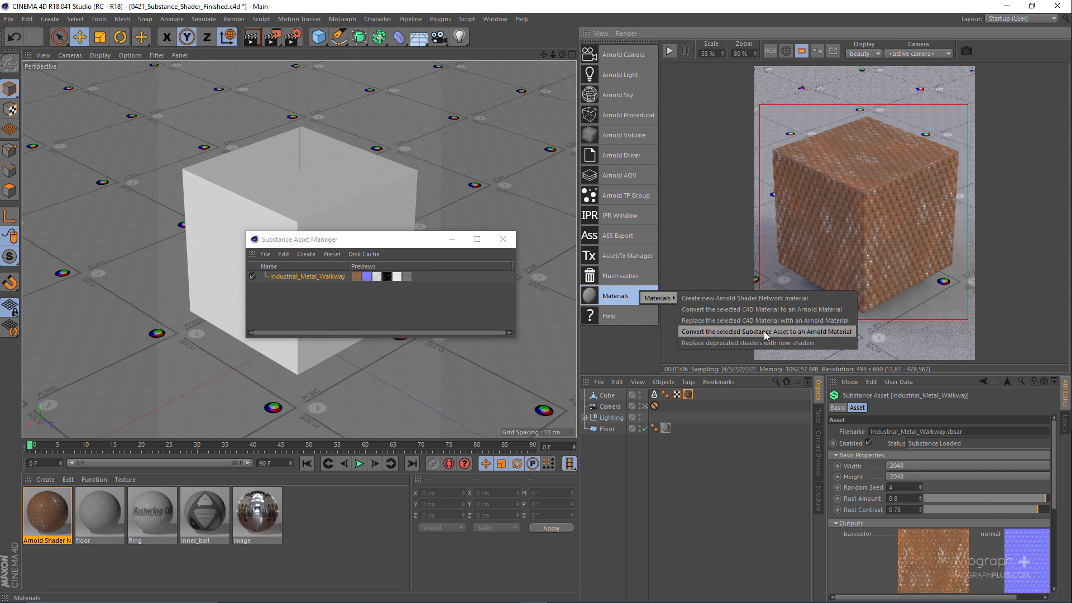
left_click(796, 334)
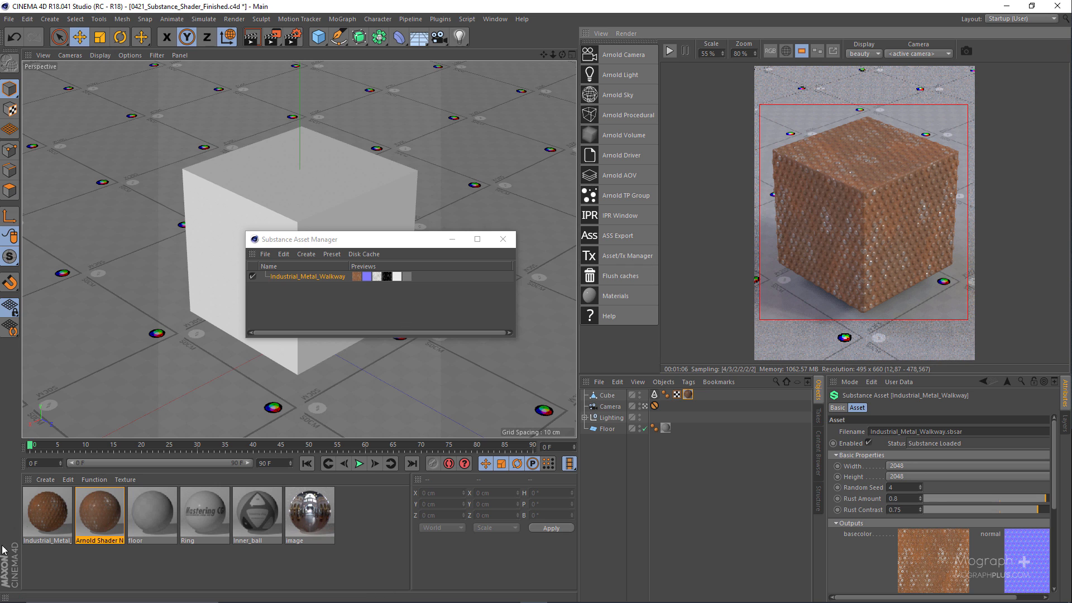
- Open the converted Industrial_Metal_Walkway material's network and examine the settings of its base, roughness and metallic Substance Shaders
left_click(45, 506)
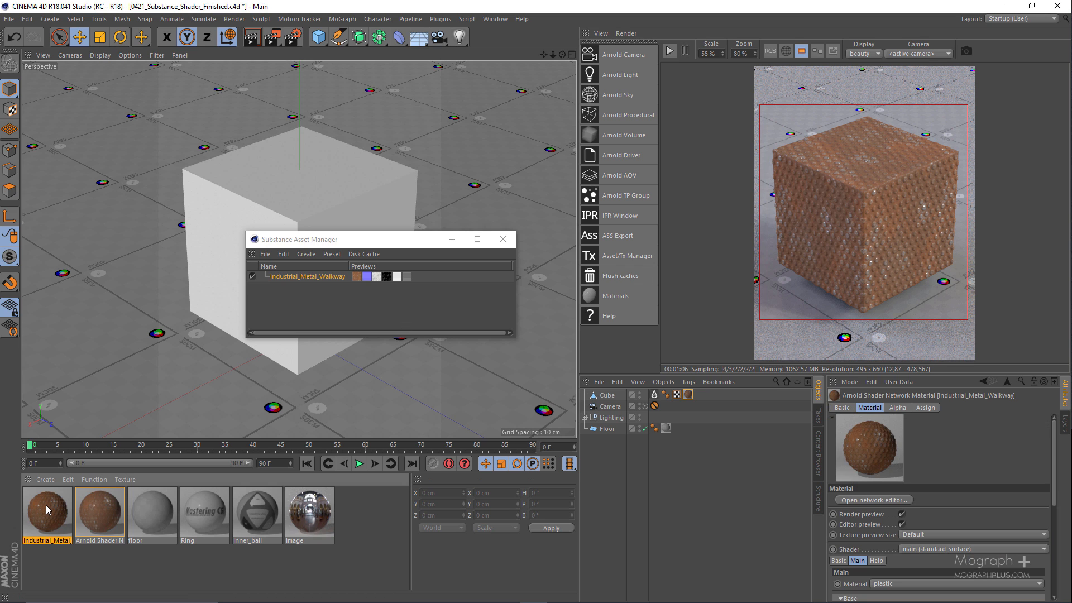
double_click(45, 504)
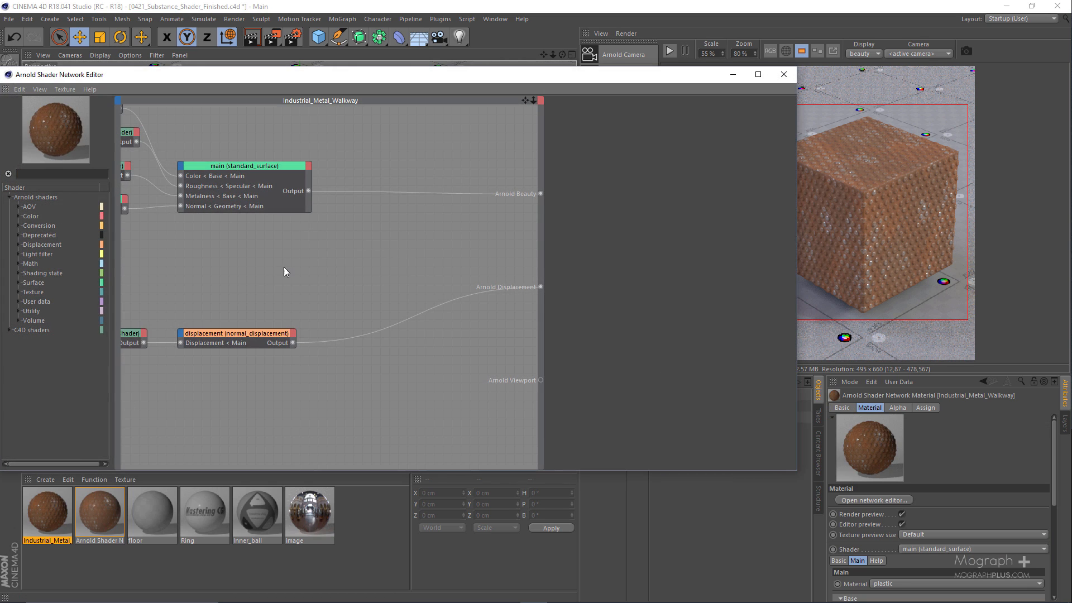
middle_click_drag(284, 267, 452, 317, "alt")
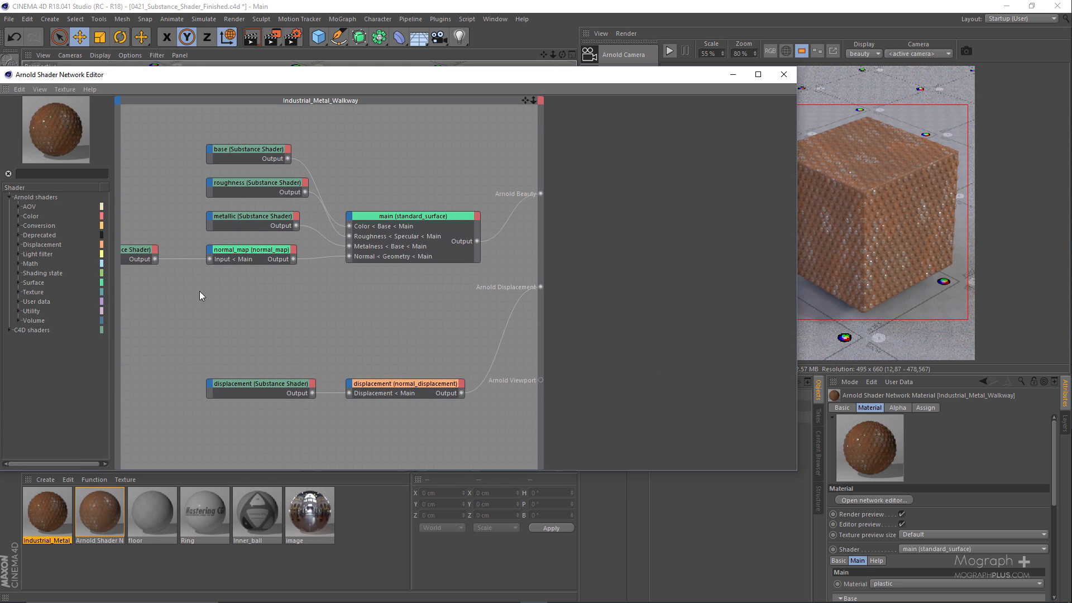
scroll(290, 296, "down", 3)
middle_click_drag(270, 301, 319, 300, "alt")
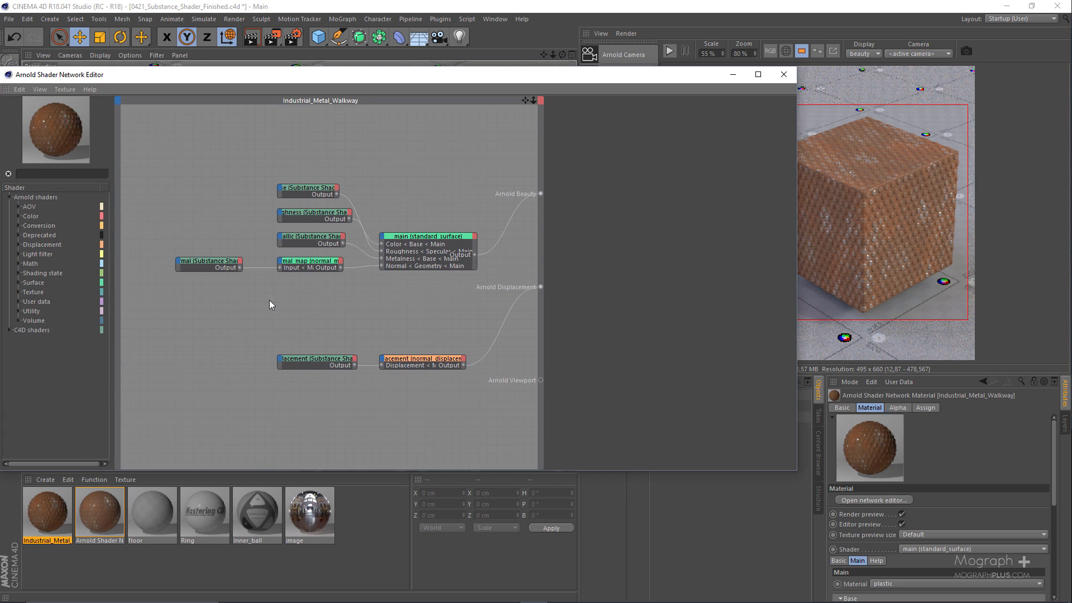
left_click(316, 191)
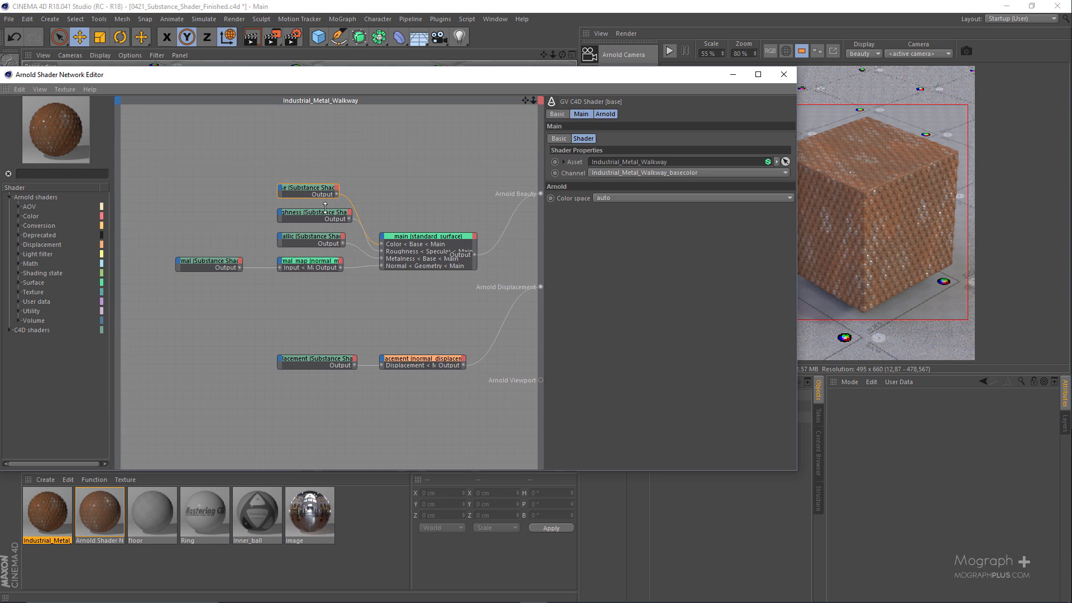
left_click(323, 214)
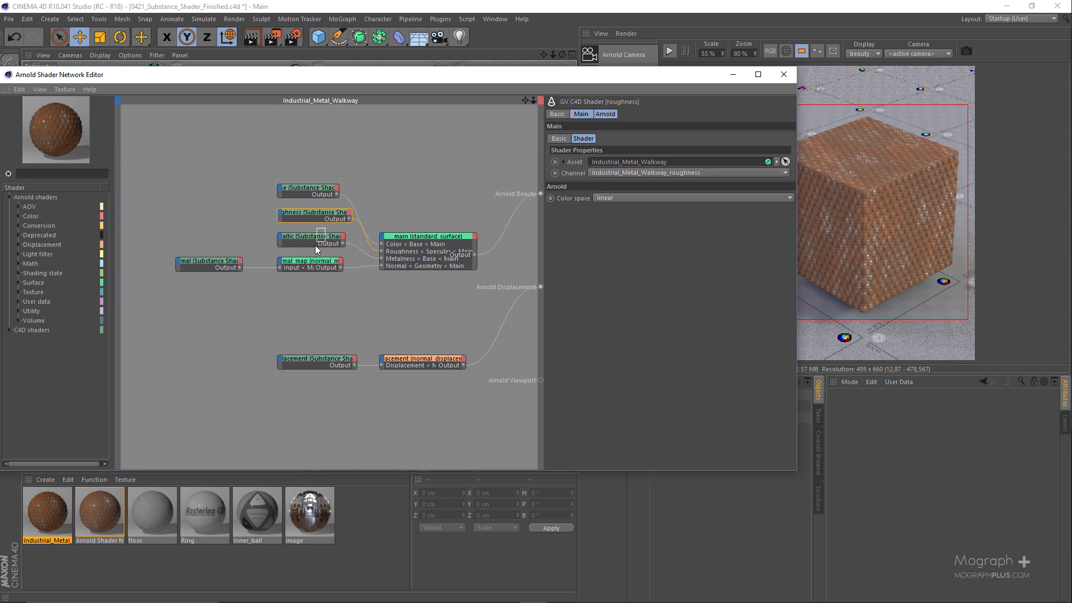
left_click(321, 238)
- Compare the converted network with the manually built Arnold Shader Network, inspect its normal_map node, and close the editor
left_click(106, 507)
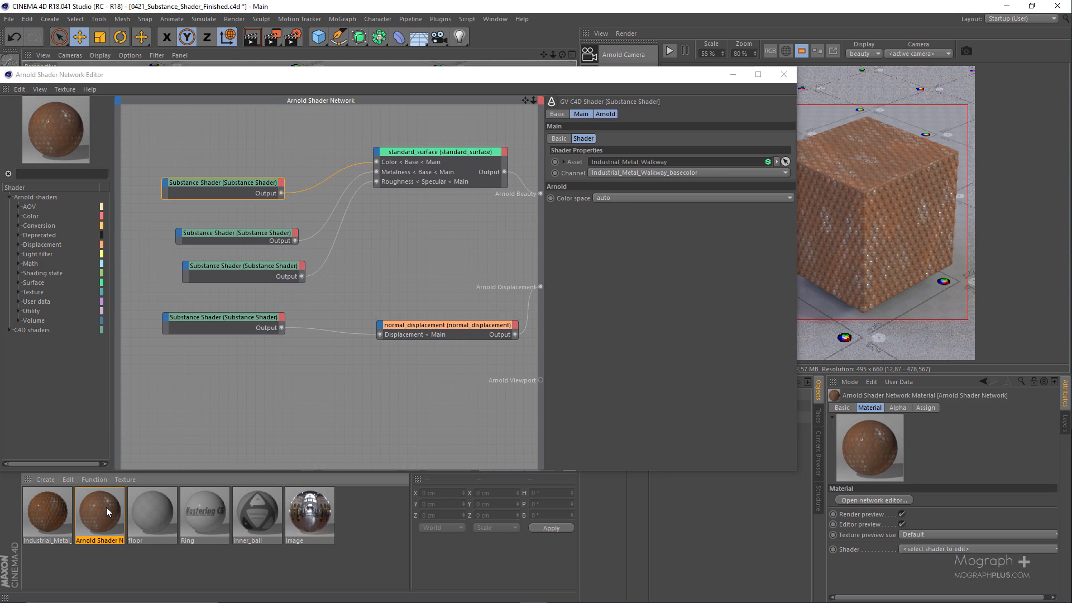
left_click(48, 514)
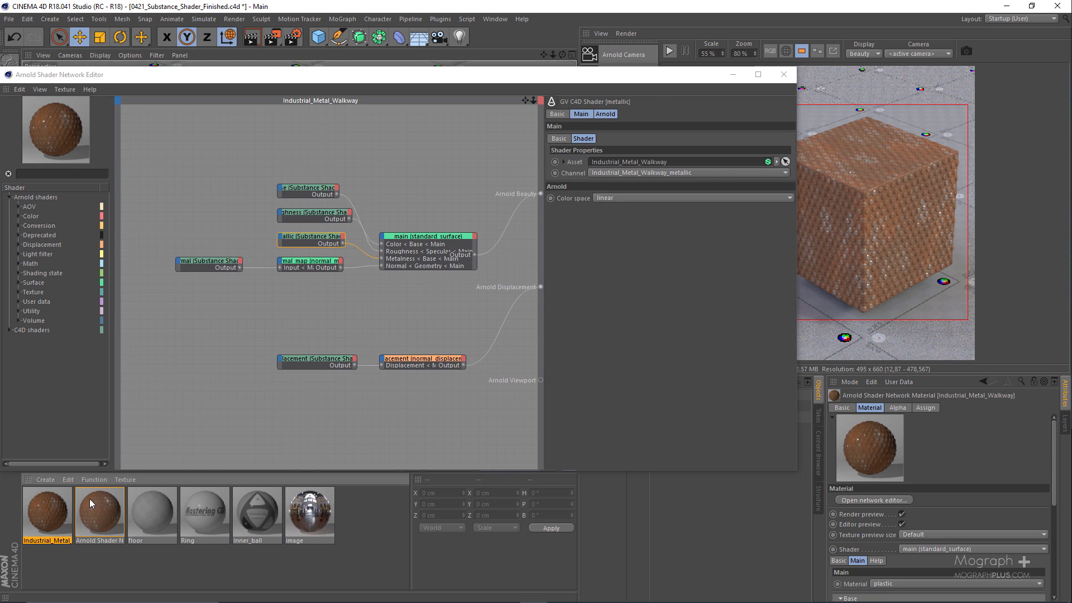
left_click(335, 264)
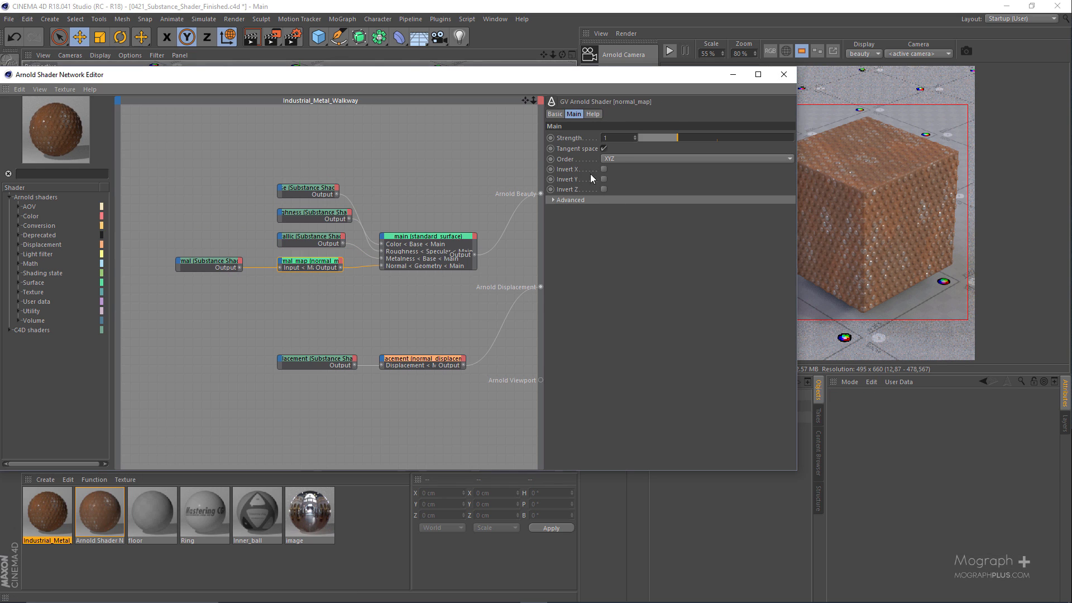
scroll(385, 277, "up", 3)
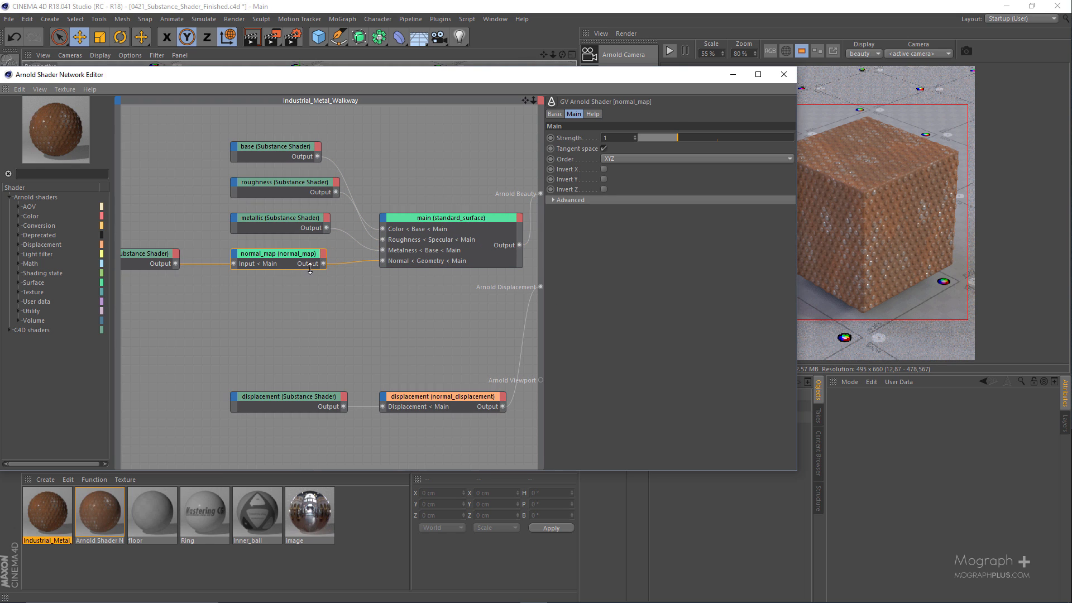
left_click(783, 74)
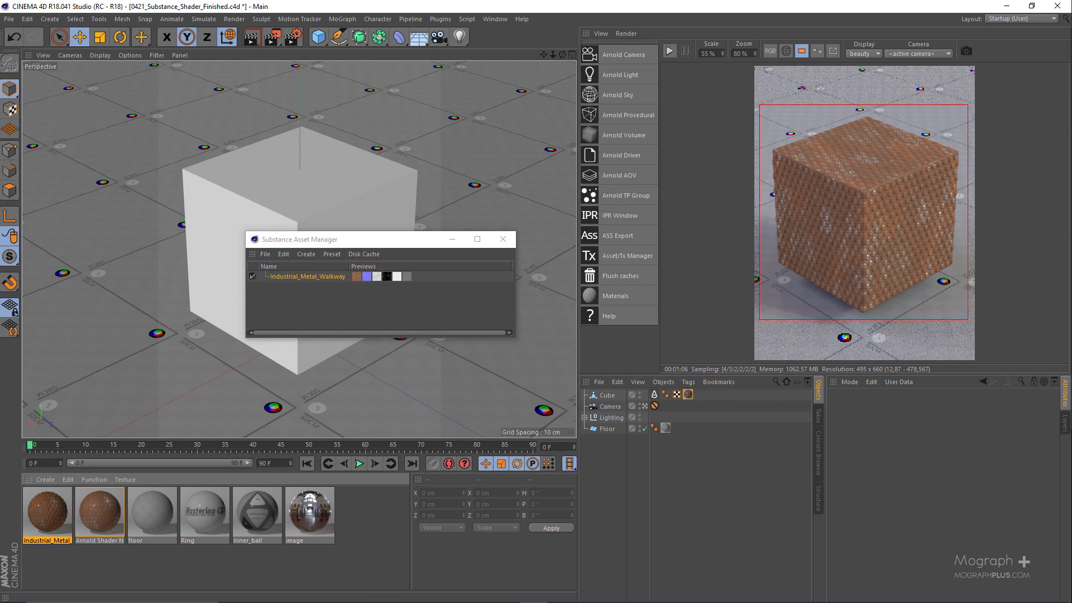